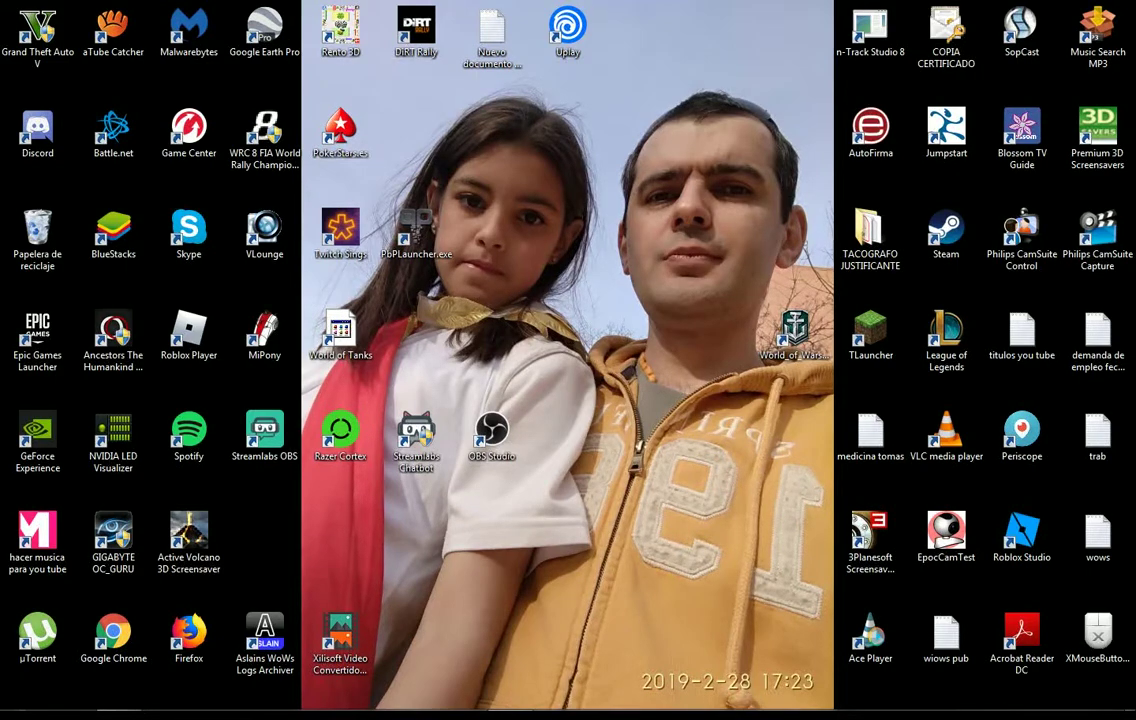
Open the Windows temporary files folder with %temp% and maximize its window
{"action": "key", "text": "super+r"}
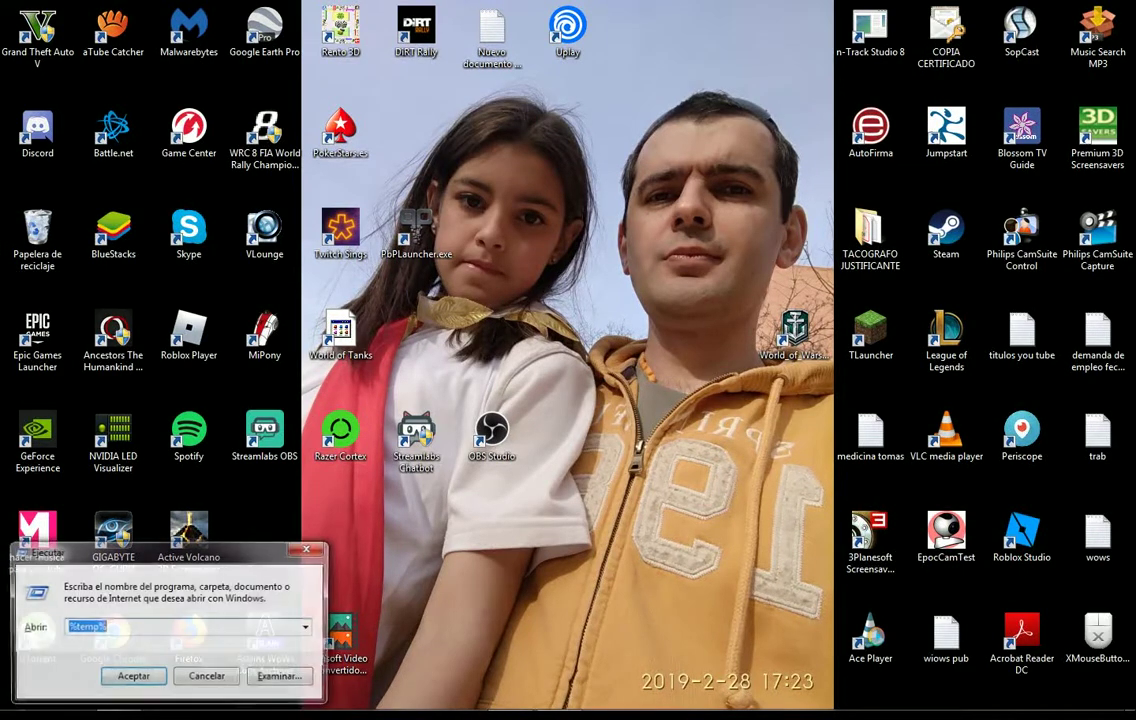
{"action": "left_click_drag", "start_coordinate": [197, 553], "coordinate": [542, 432]}
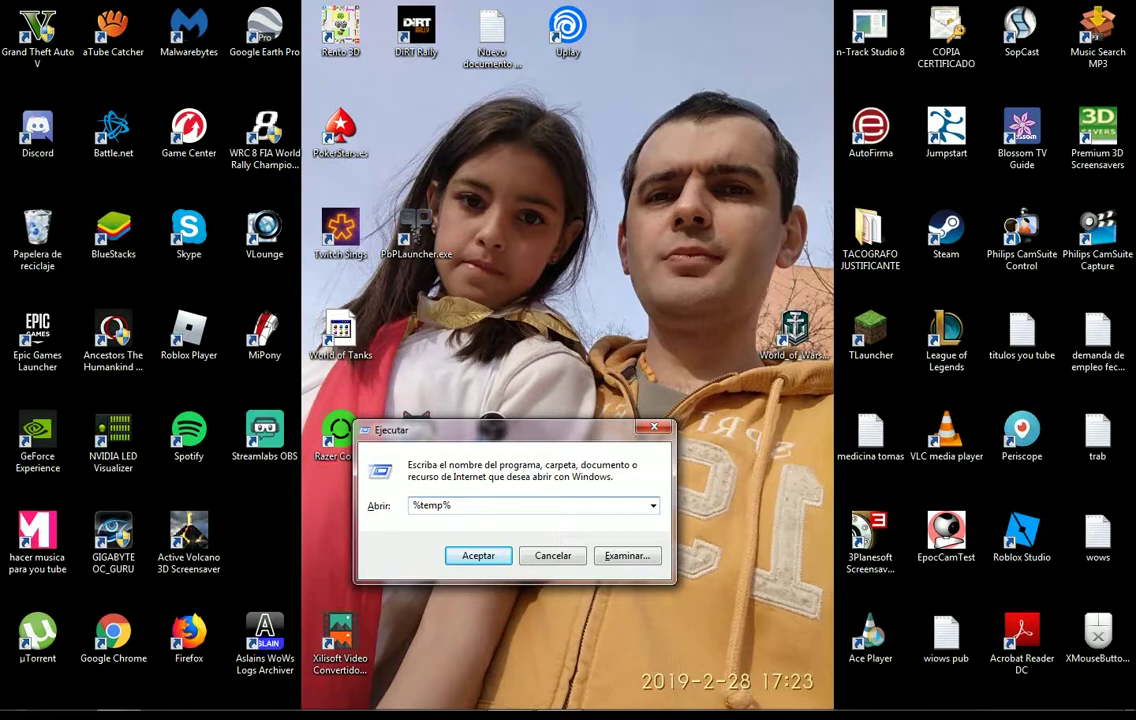
{"action": "left_click_drag", "start_coordinate": [542, 431], "coordinate": [607, 334]}
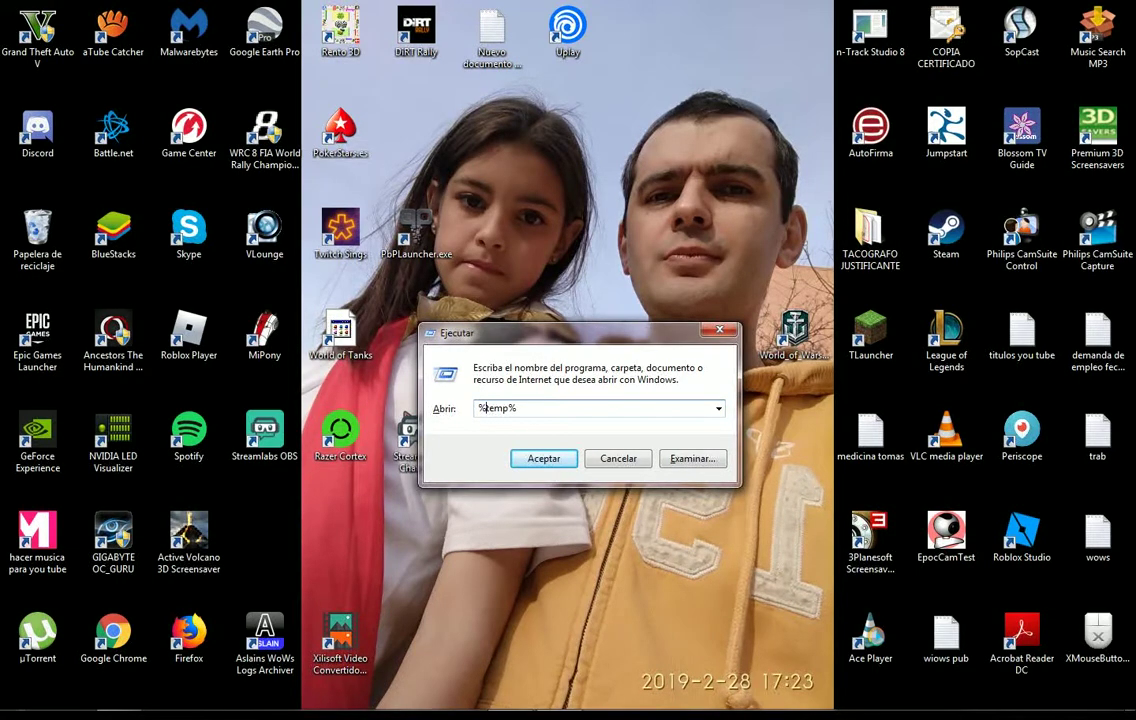
{"action": "left_click", "coordinate": [517, 408]}
{"action": "left_click_drag", "start_coordinate": [606, 333], "coordinate": [606, 316]}
{"action": "key", "text": "Return"}
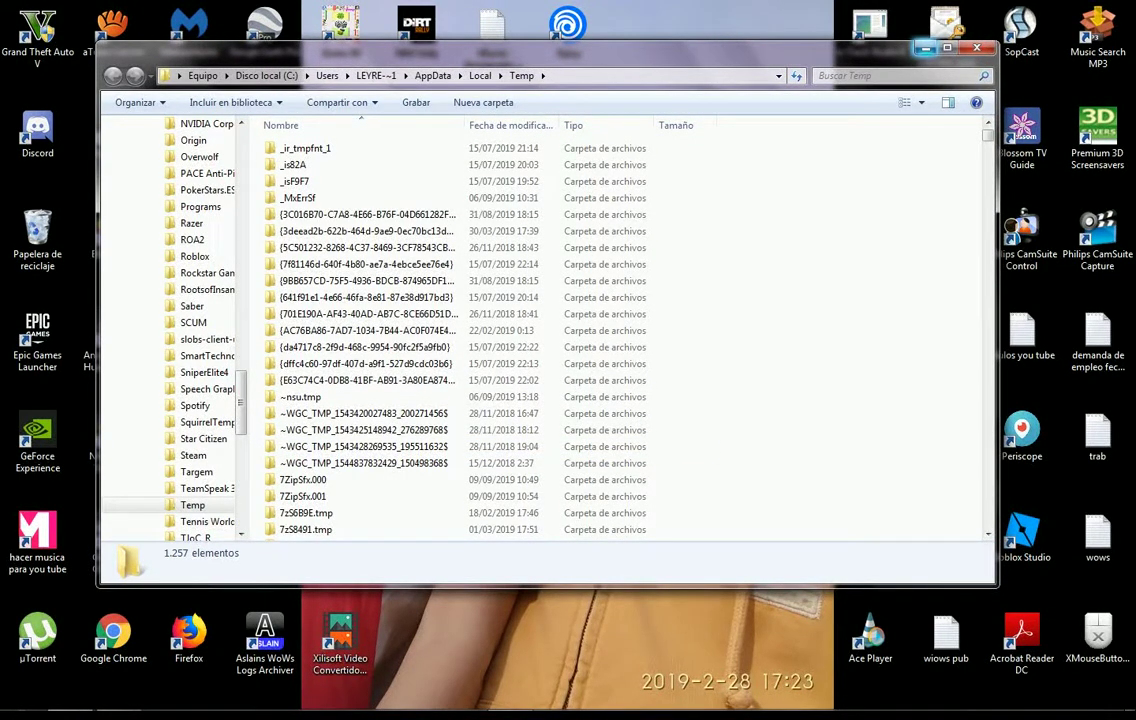
{"action": "double_click", "coordinate": [818, 48]}
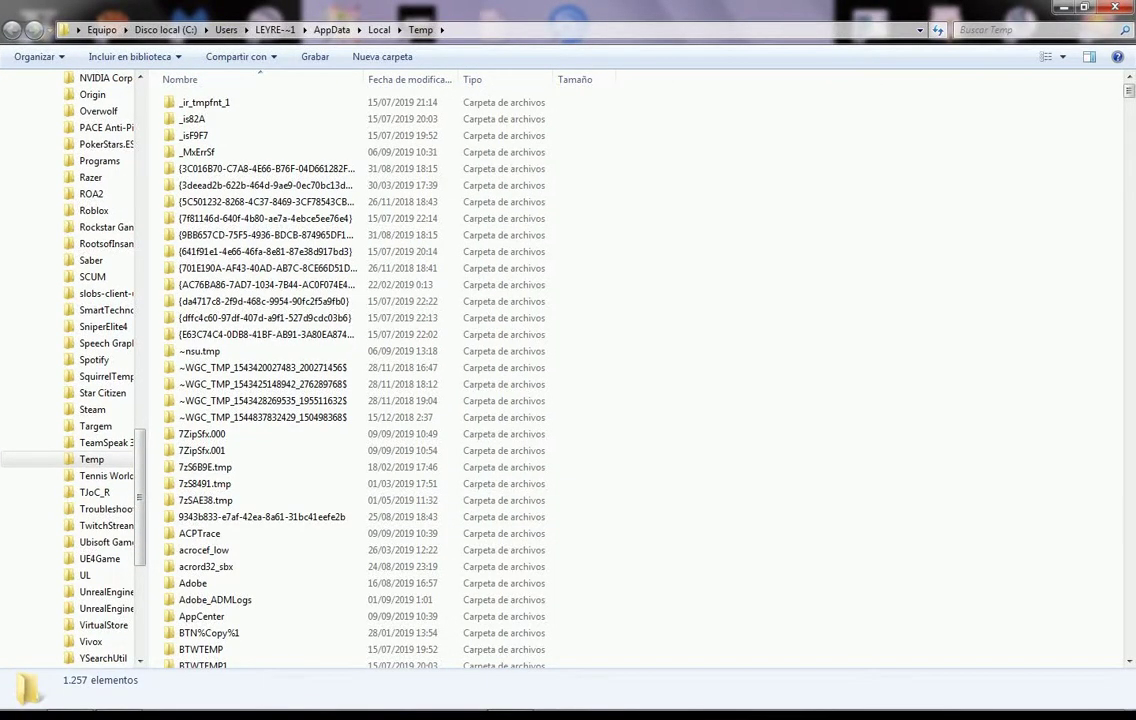
Look through the subfolders in the Temp folder, including the contents of the Roblox folder
{"action": "scroll", "coordinate": [350, 410], "scroll_direction": "down", "scroll_amount": 10}
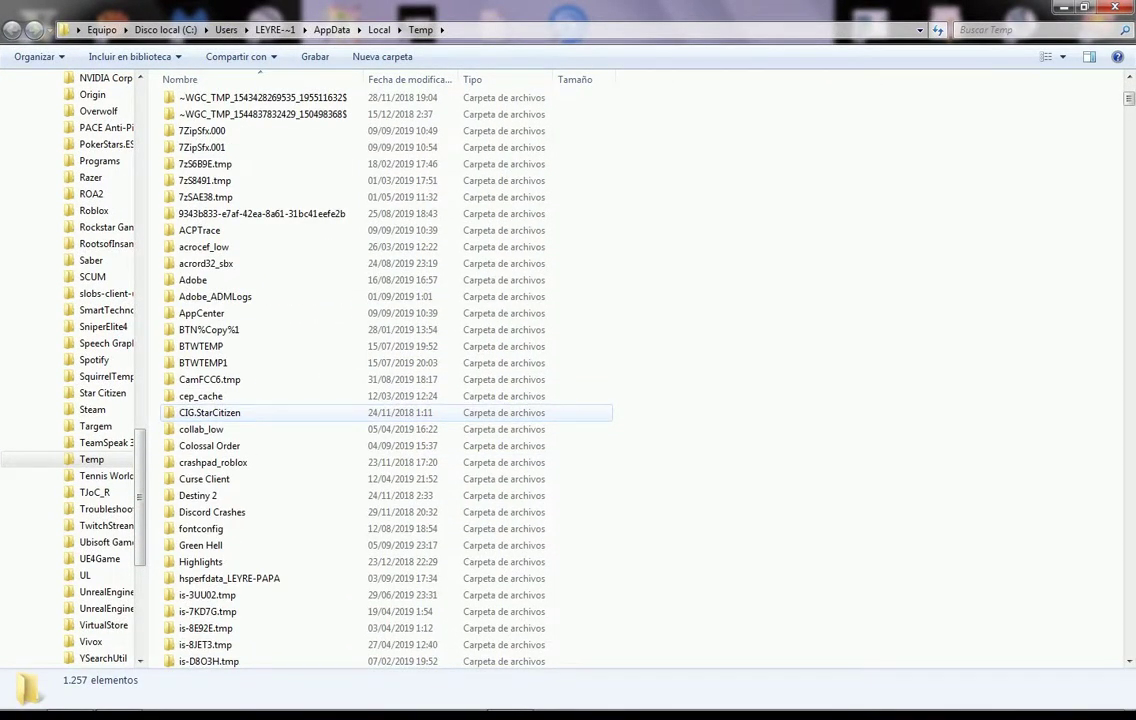
{"action": "scroll", "coordinate": [350, 410], "scroll_direction": "down", "scroll_amount": 11}
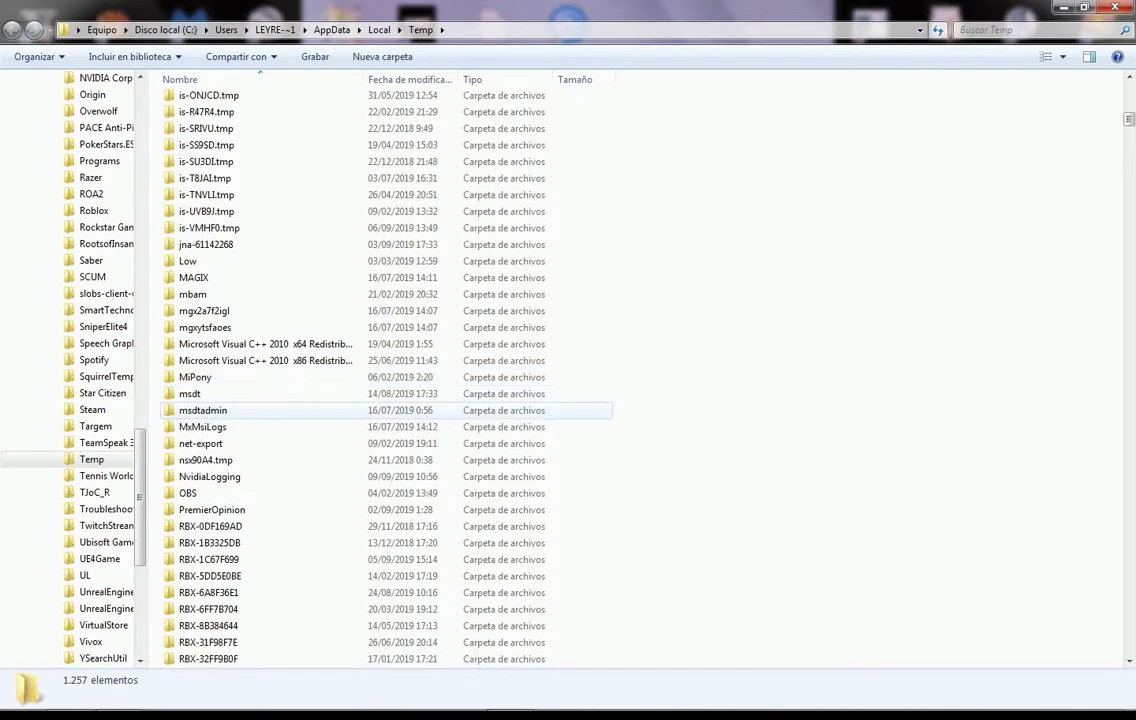
{"action": "scroll", "coordinate": [350, 410], "scroll_direction": "down", "scroll_amount": 16}
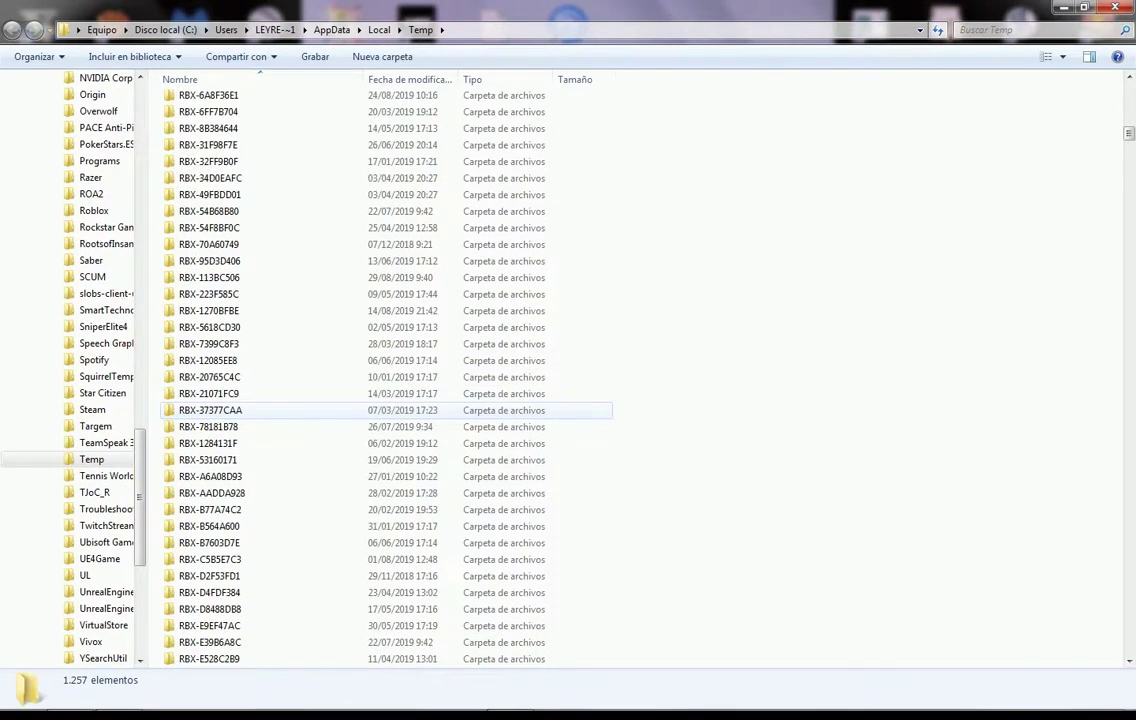
{"action": "scroll", "coordinate": [350, 410], "scroll_direction": "down", "scroll_amount": 8}
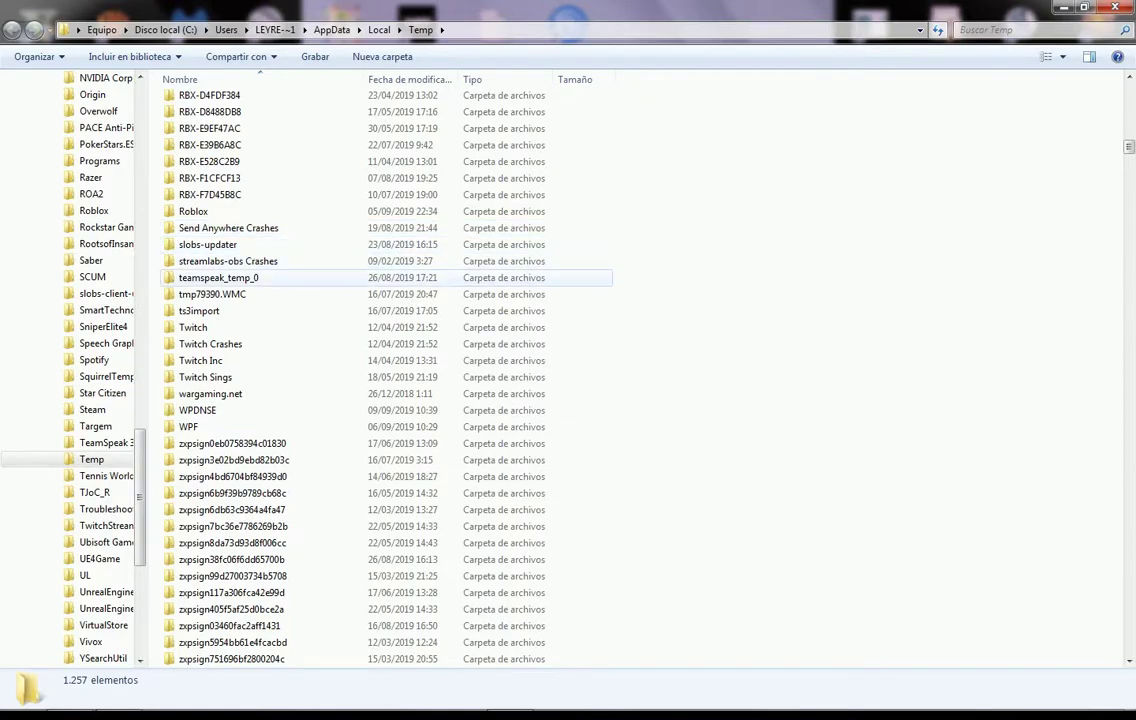
{"action": "scroll", "coordinate": [300, 300], "scroll_direction": "up", "scroll_amount": 4}
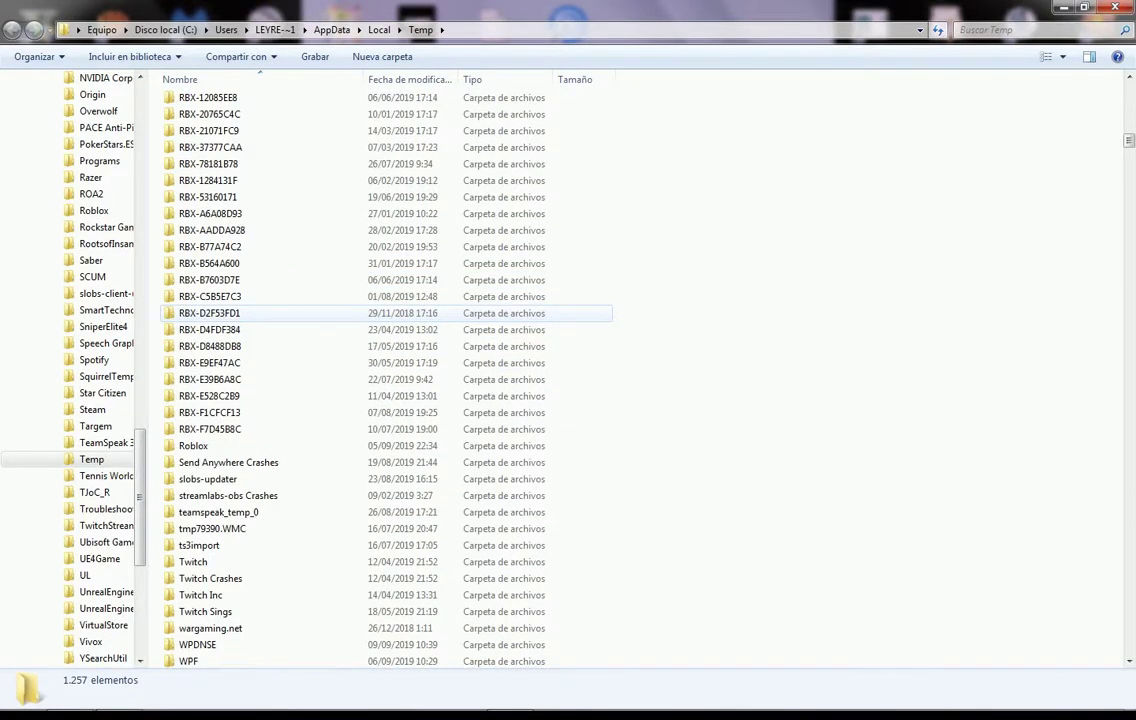
{"action": "scroll", "coordinate": [300, 311], "scroll_direction": "up", "scroll_amount": 12}
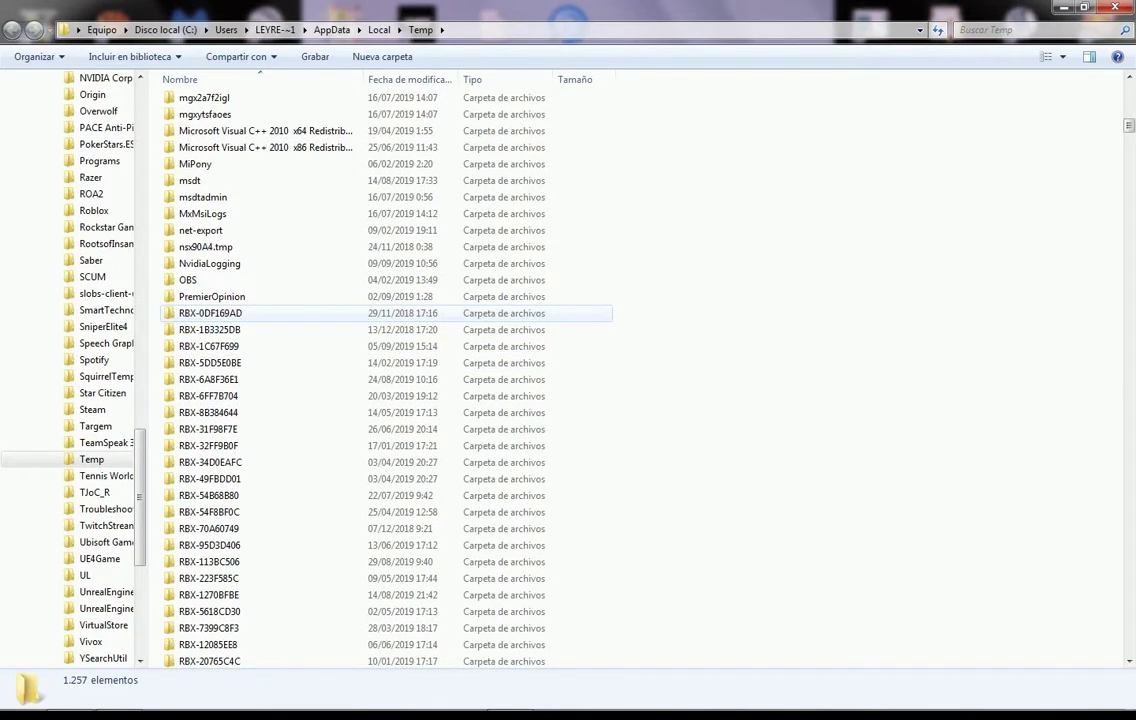
{"action": "scroll", "coordinate": [300, 313], "scroll_direction": "down", "scroll_amount": 13}
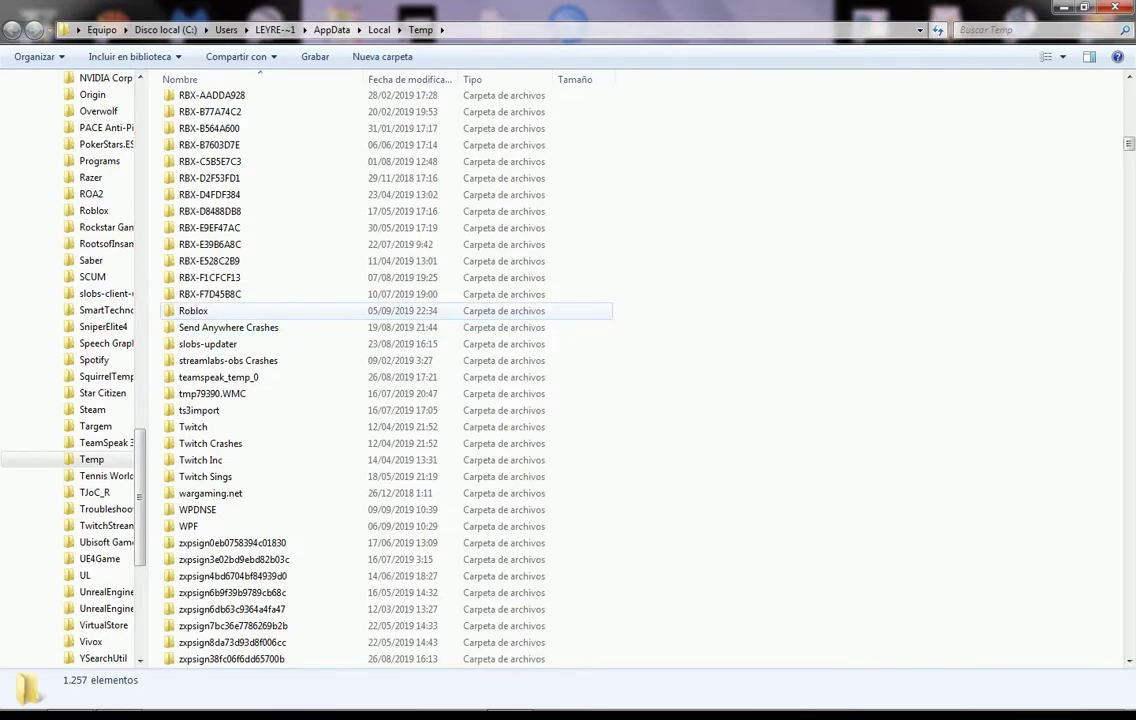
{"action": "double_click", "coordinate": [200, 311]}
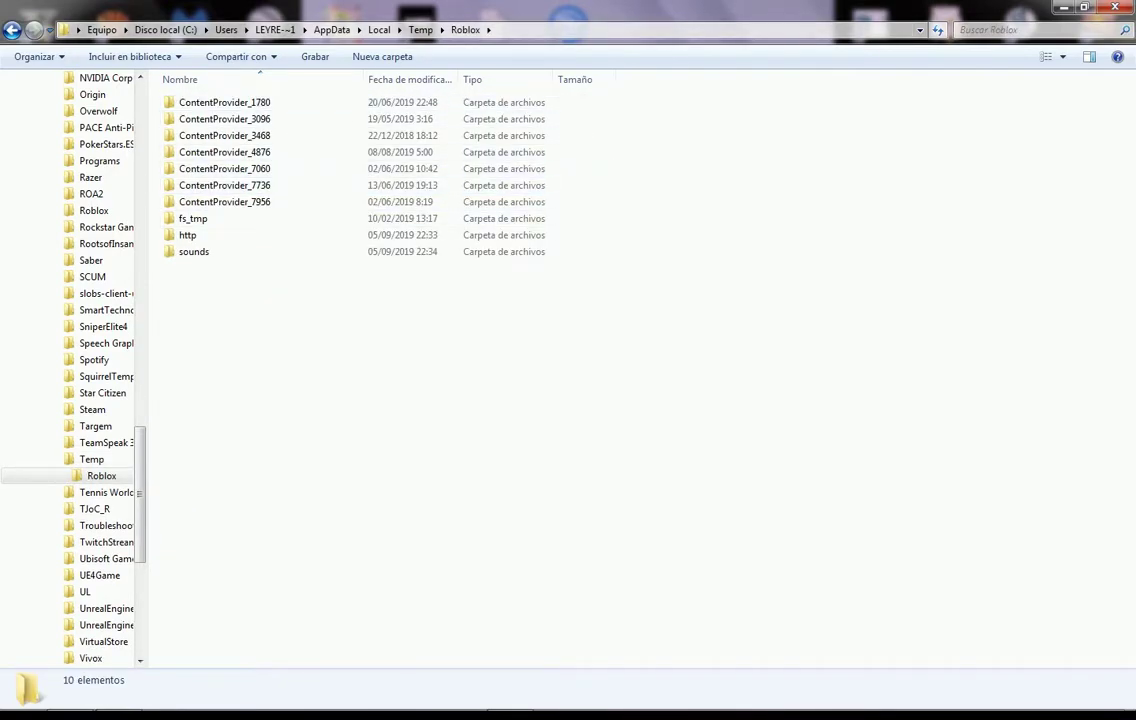
{"action": "key", "text": "BackSpace"}
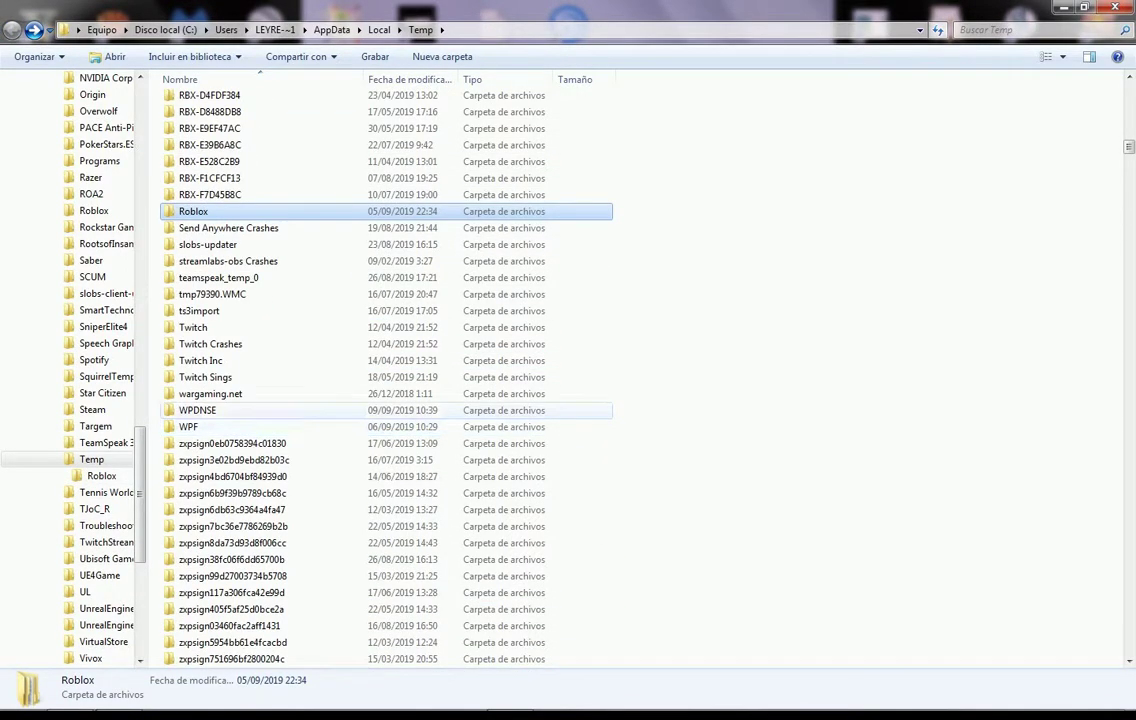
Browse the remaining zxpsign folders and loose temporary files further down the Temp folder
{"action": "scroll", "coordinate": [385, 440], "scroll_direction": "down", "scroll_amount": 9}
{"action": "scroll", "coordinate": [385, 443], "scroll_direction": "down", "scroll_amount": 19}
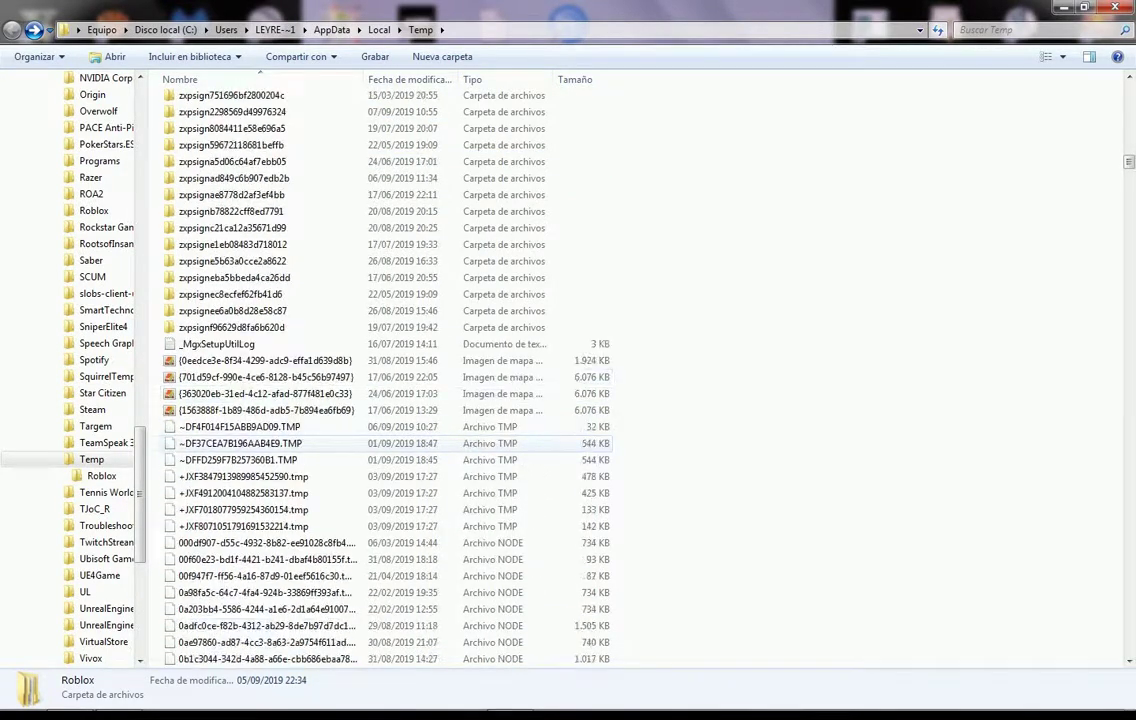
{"action": "scroll", "coordinate": [385, 443], "scroll_direction": "down", "scroll_amount": 20}
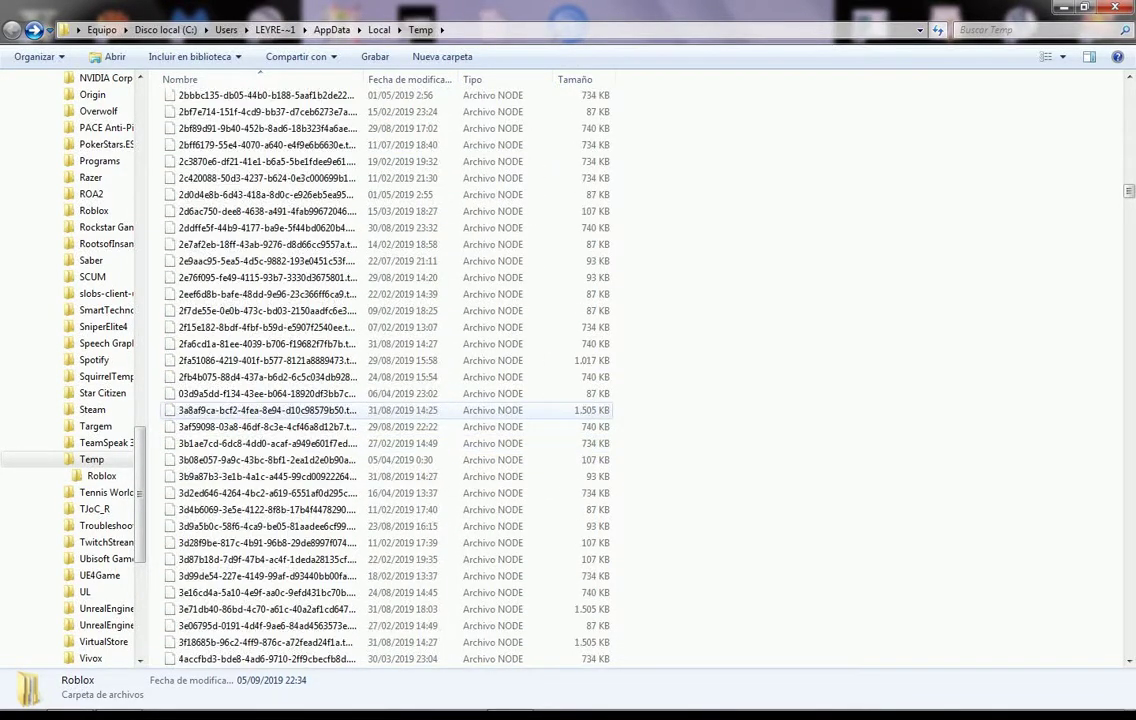
{"action": "scroll", "coordinate": [385, 443], "scroll_direction": "down", "scroll_amount": 20}
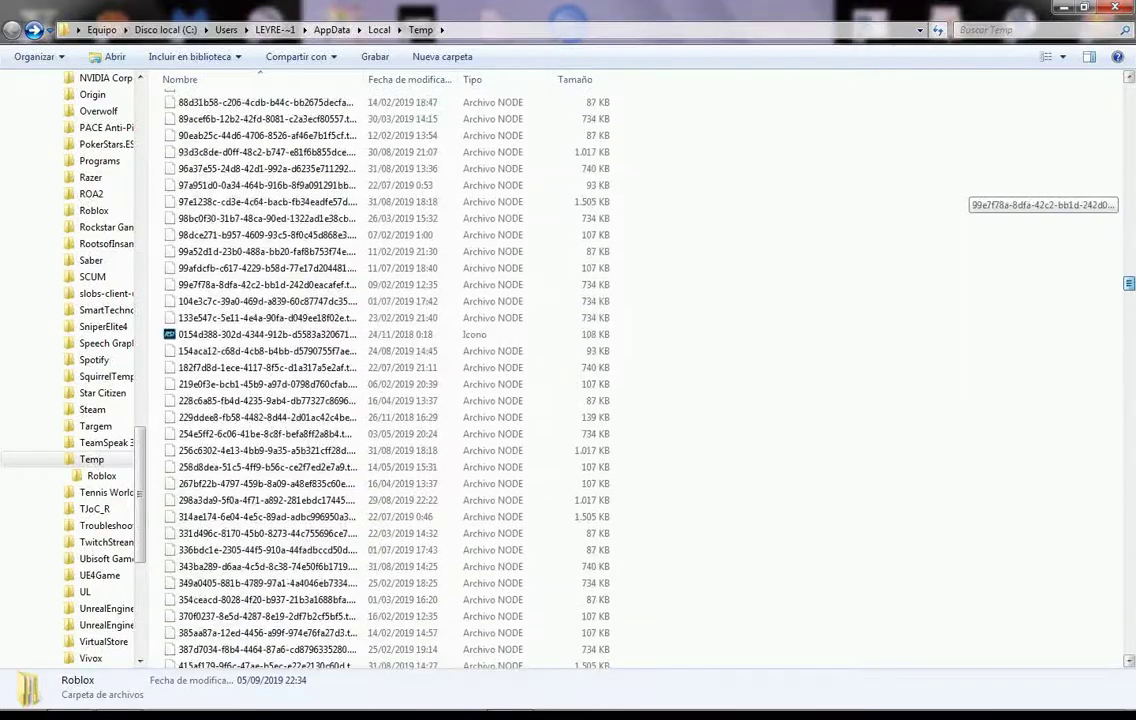
{"action": "left_click_drag", "start_coordinate": [1128, 564], "coordinate": [1128, 90]}
{"action": "left_click_drag", "start_coordinate": [823, 90], "coordinate": [149, 668]}
{"action": "left_click_drag", "start_coordinate": [823, 668], "coordinate": [823, 668]}
{"action": "left_click_drag", "start_coordinate": [149, 668], "coordinate": [149, 714]}
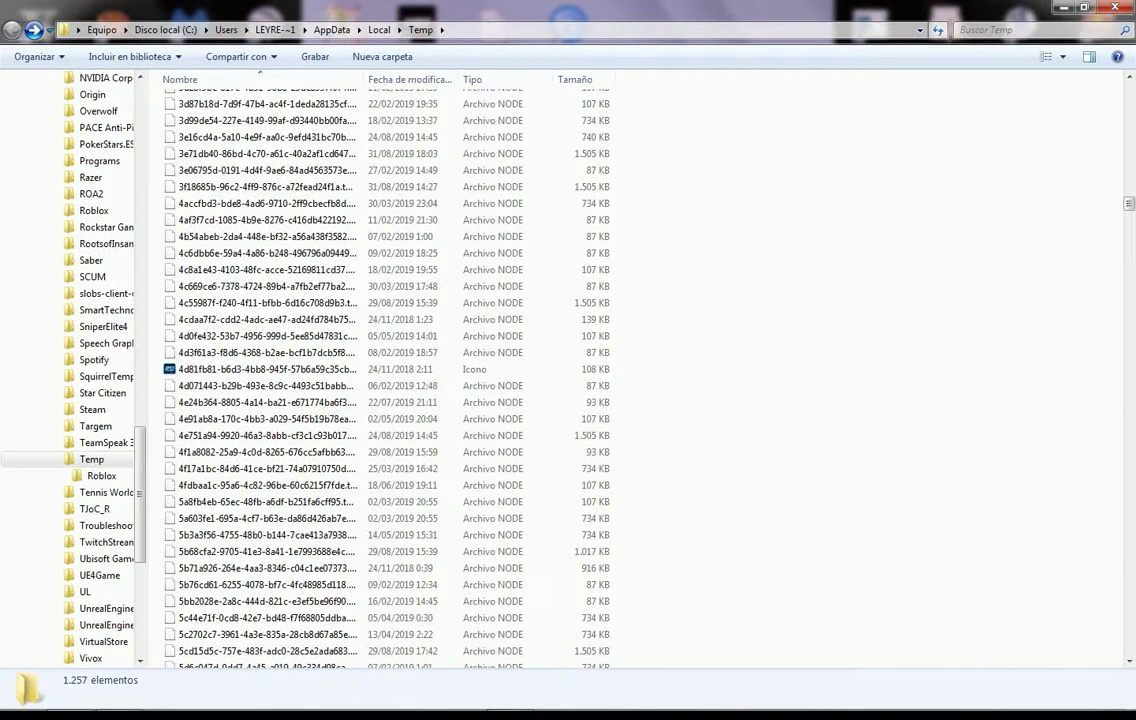
{"action": "key", "text": "ctrl+a"}
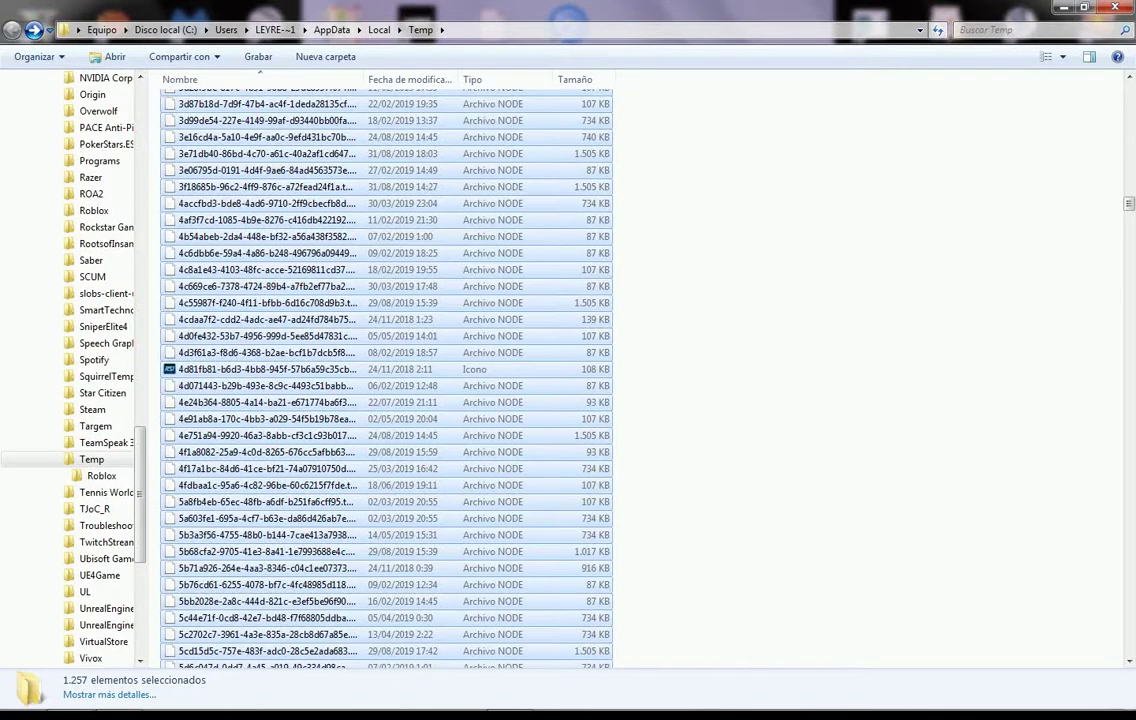
{"action": "left_click_drag", "start_coordinate": [1128, 203], "coordinate": [1128, 260]}
{"action": "right_click", "coordinate": [758, 306]}
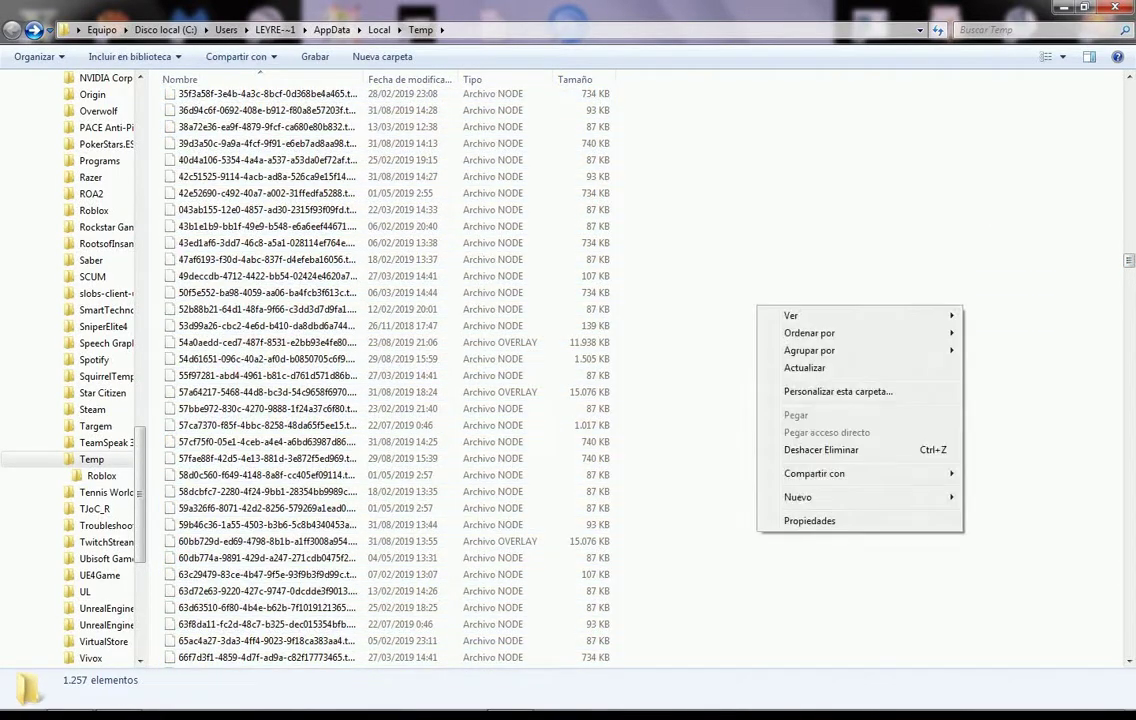
{"action": "key", "text": "Escape"}
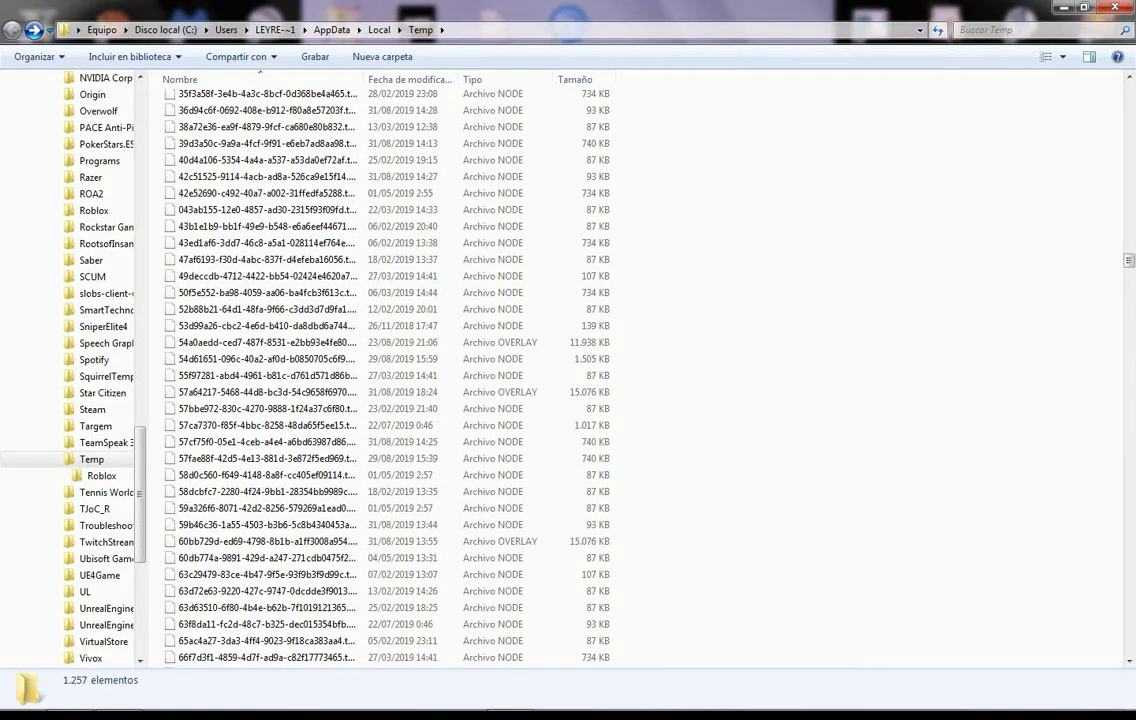
Move all items in the Temp folder to the Recycle Bin, including the shared nsx90A4.tmp folder
{"action": "key", "text": "ctrl+a"}
{"action": "right_click", "coordinate": [387, 251]}
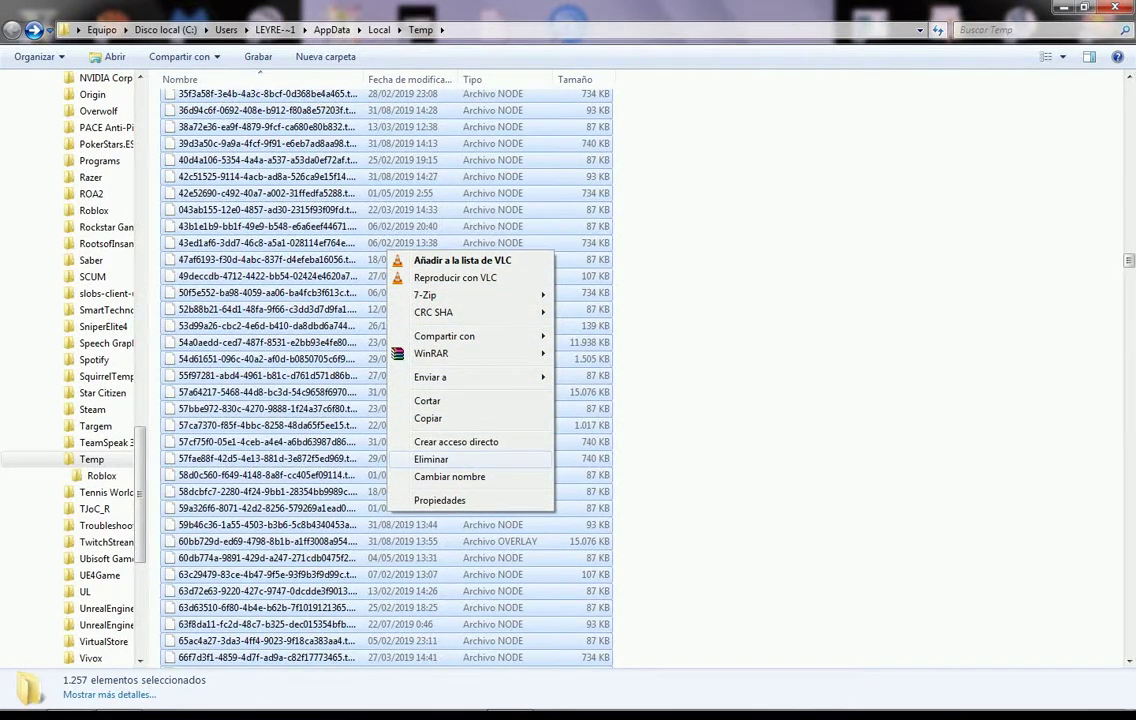
{"action": "left_click", "coordinate": [431, 459]}
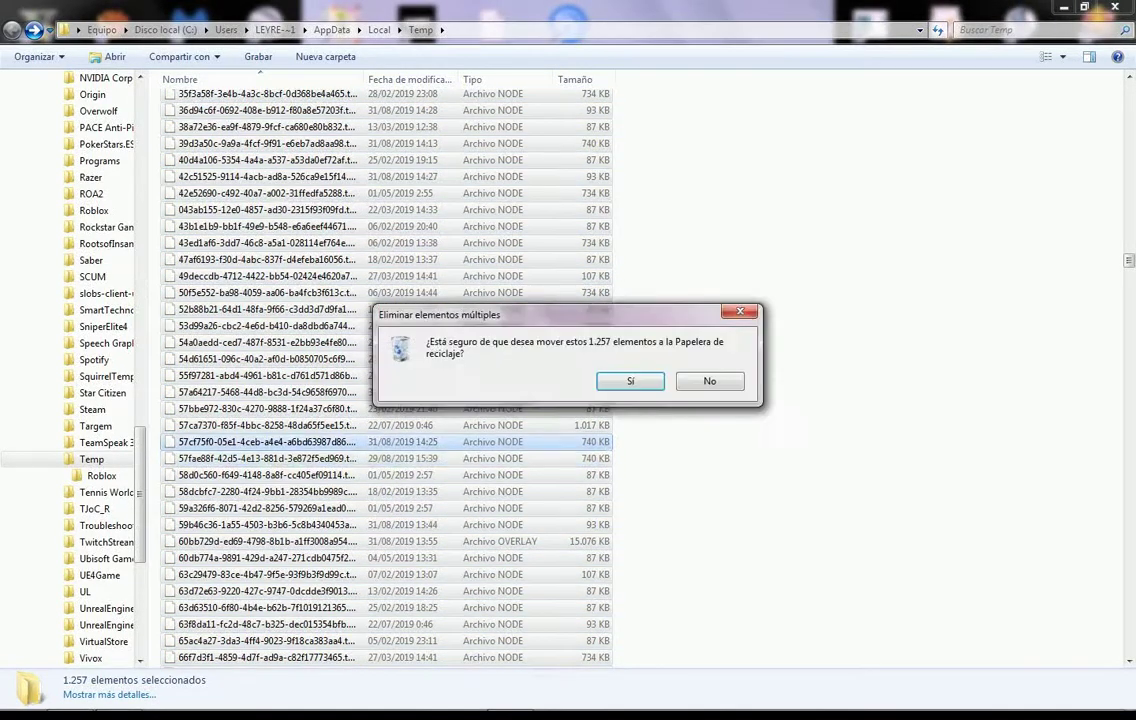
{"action": "key", "text": "Return"}
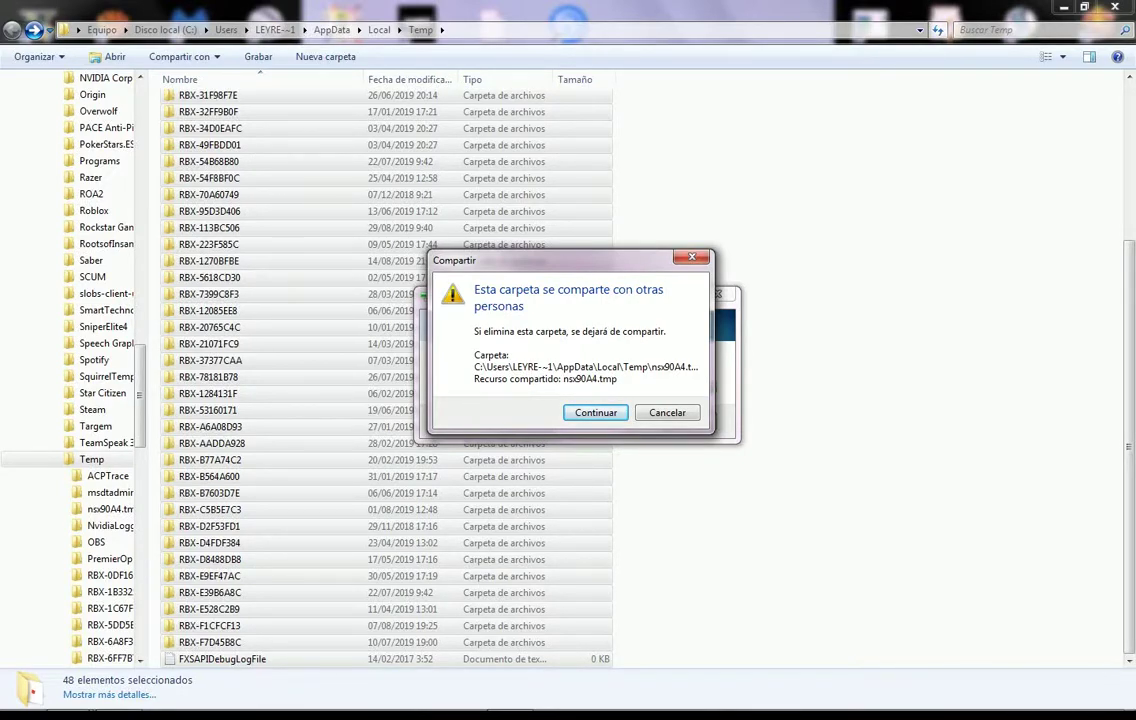
{"action": "key", "text": "Return"}
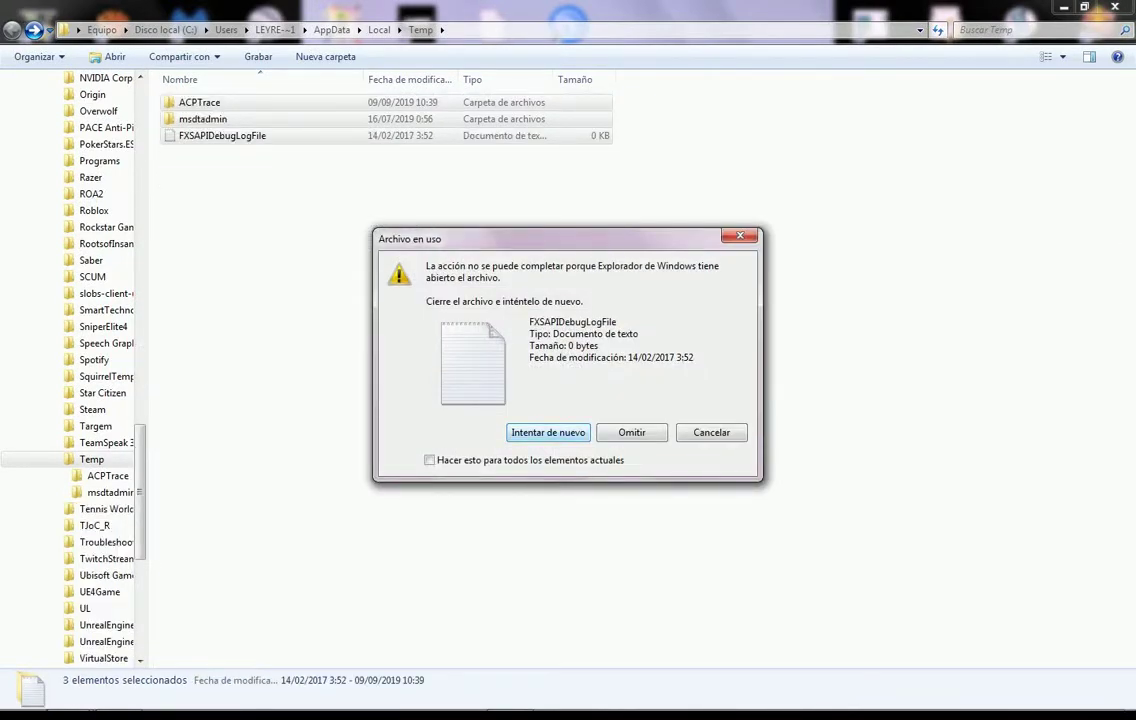
Answer the remaining deletion prompts, skipping the in-use ACPTrace folder and deleting msdtadmin with administrator permission
{"action": "key", "text": "Return"}
{"action": "key", "text": "Return"}
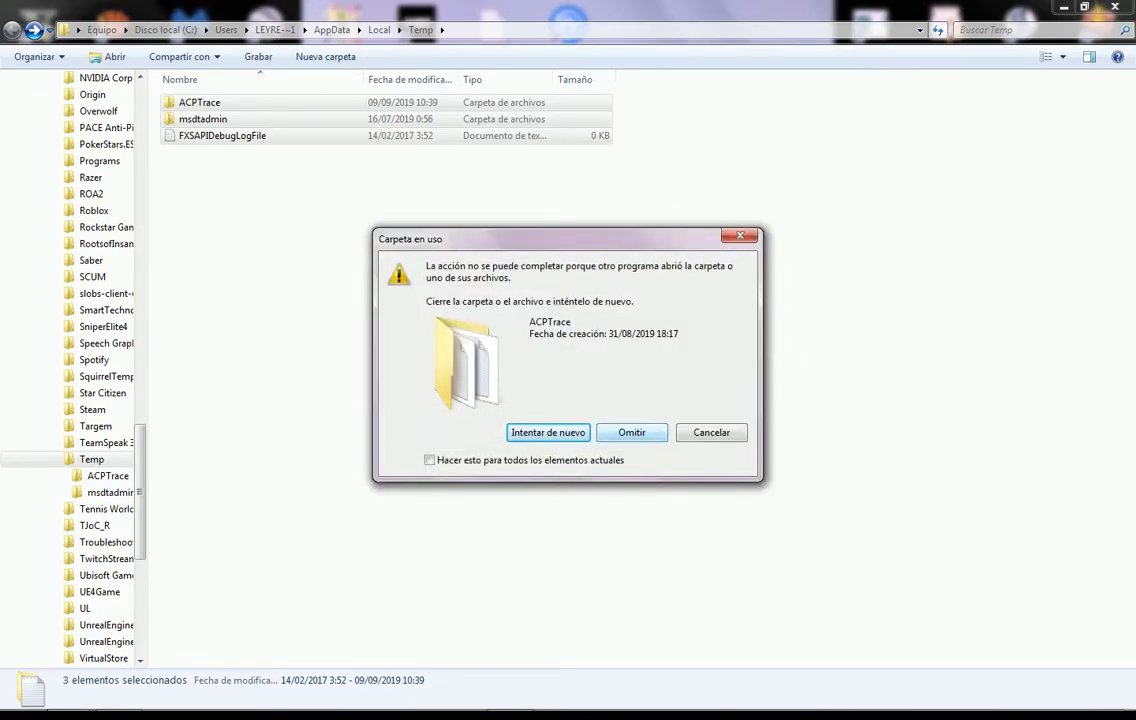
{"action": "left_click", "coordinate": [631, 432]}
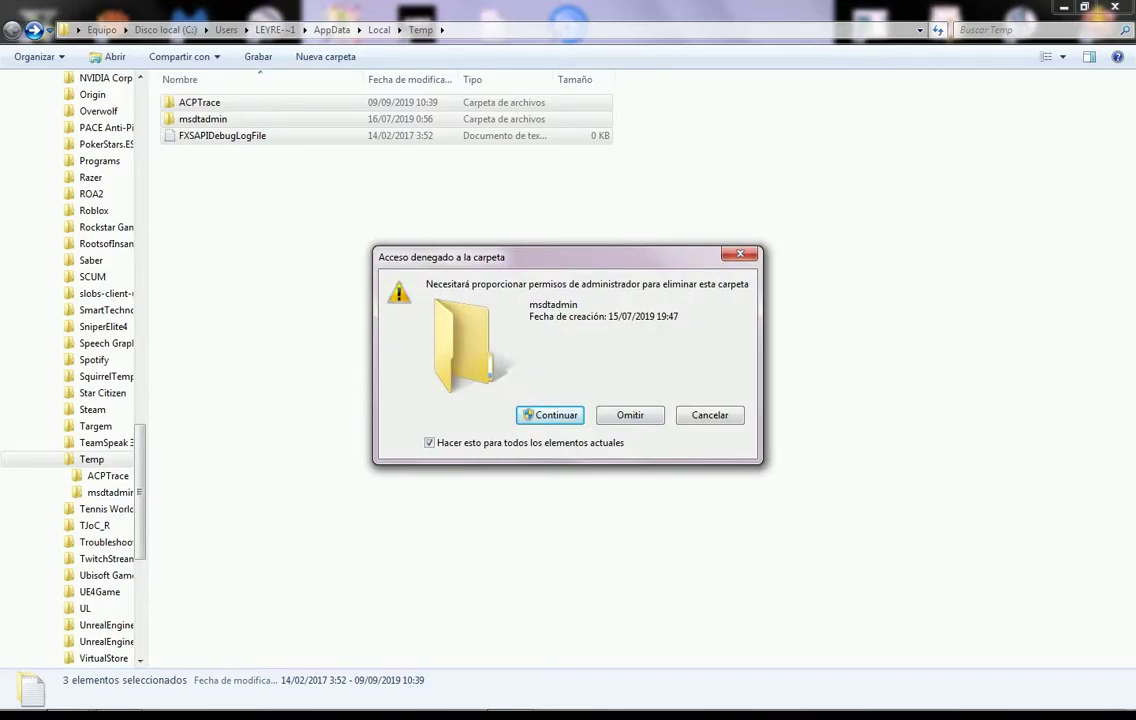
{"action": "key", "text": "Return"}
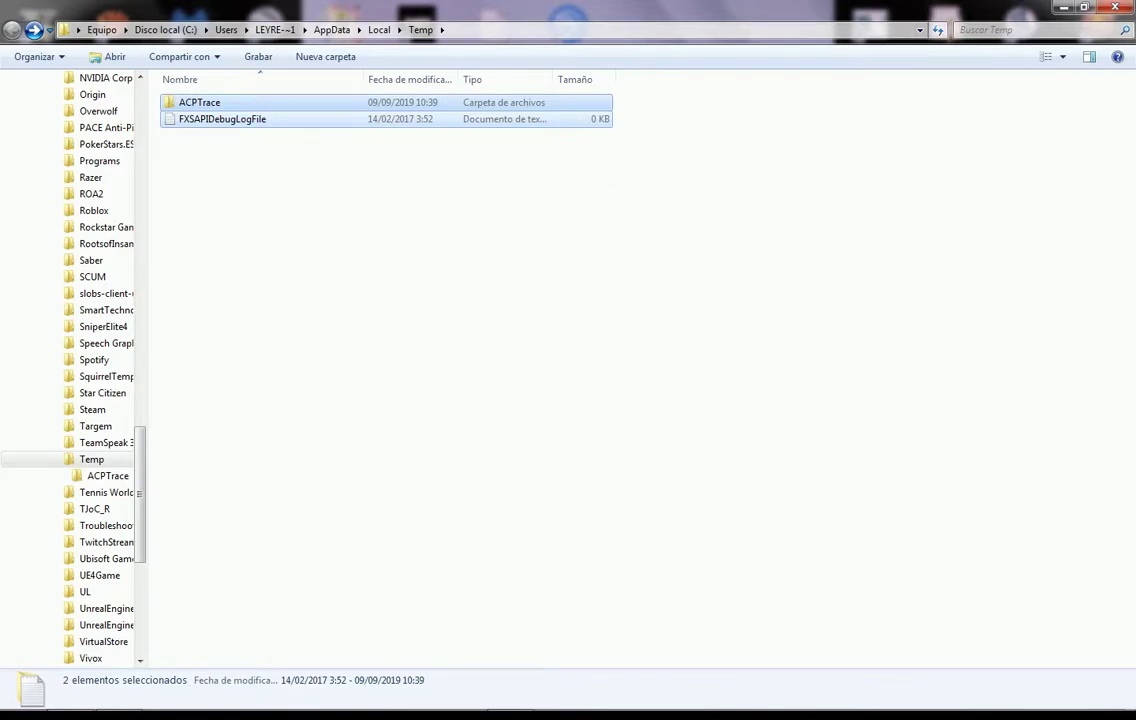
Check the contents of the ACPTrace folder and try to move the folder to the Recycle Bin
{"action": "double_click", "coordinate": [199, 102]}
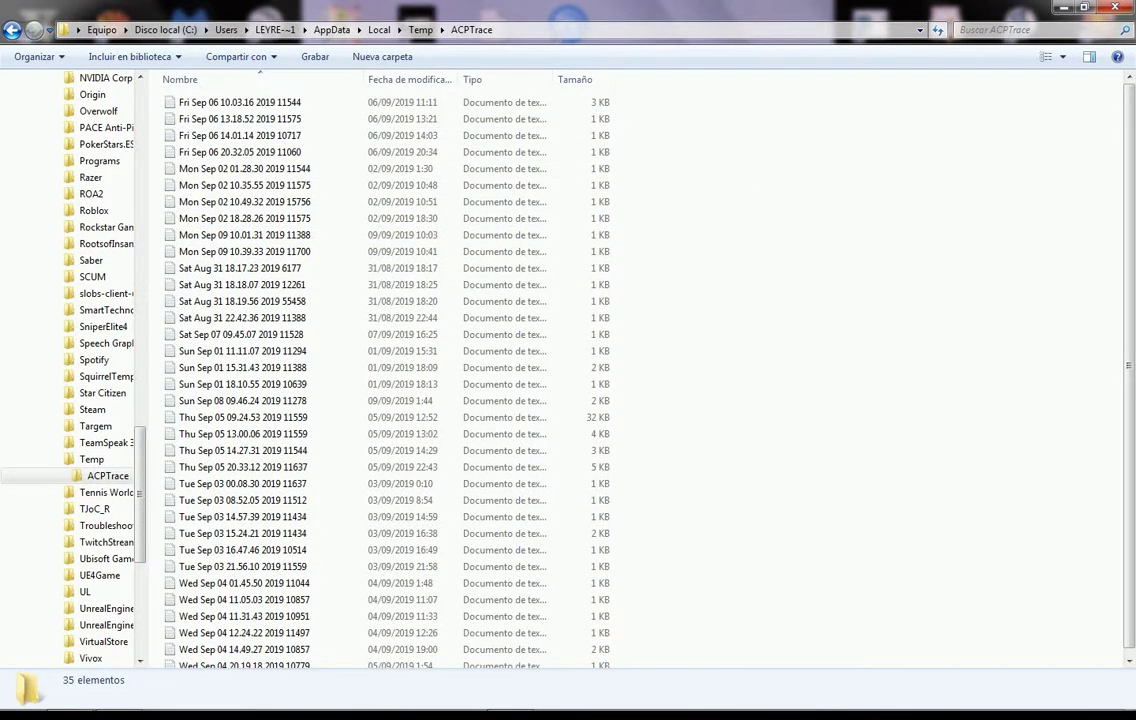
{"action": "key", "text": "BackSpace"}
{"action": "right_click", "coordinate": [192, 104]}
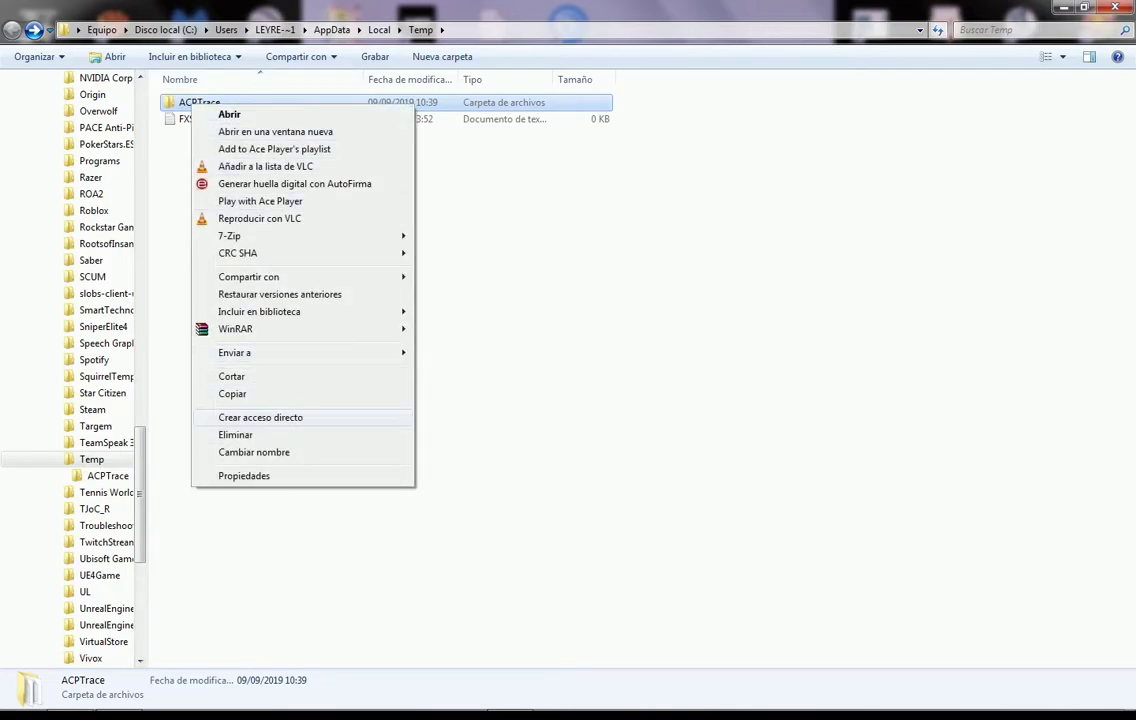
{"action": "left_click", "coordinate": [236, 434]}
{"action": "key", "text": "Return"}
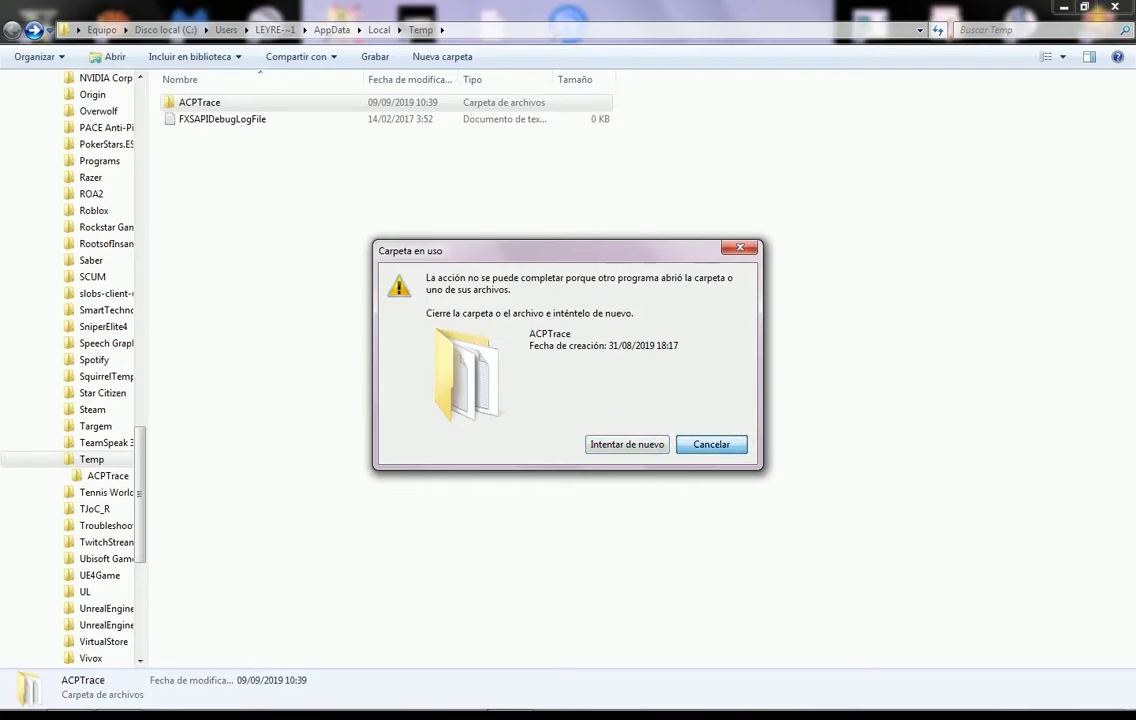
{"action": "key", "text": "Return"}
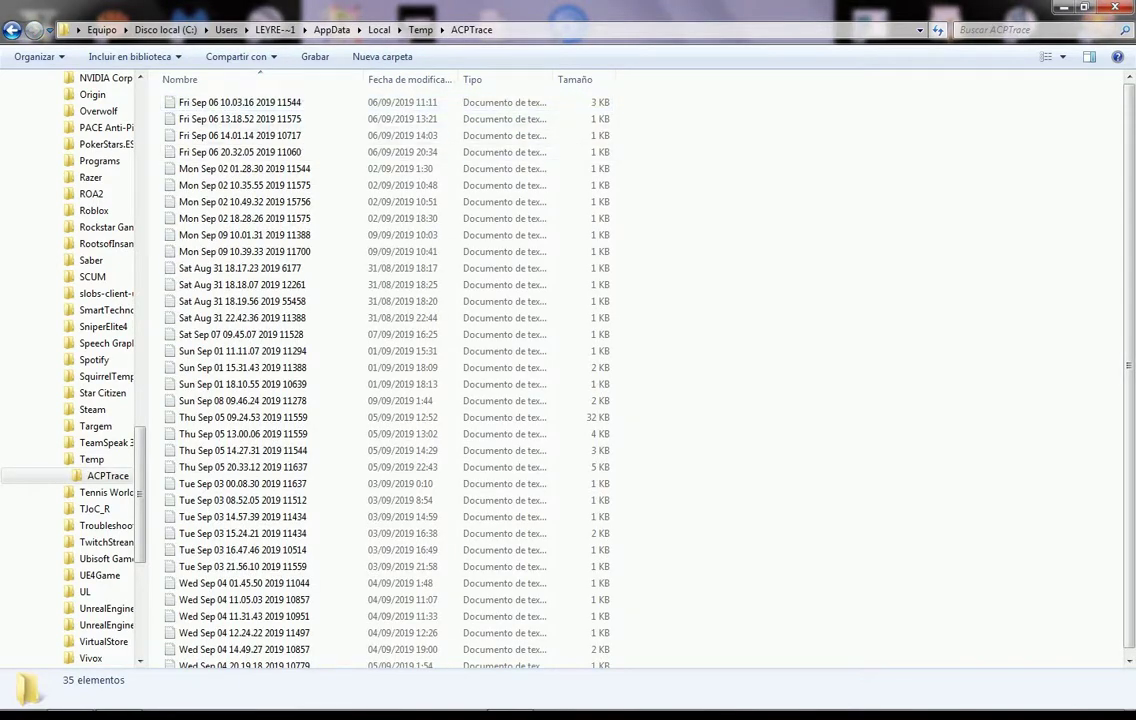
Move all log files in the ACPTrace folder to the Recycle Bin, skipping the file that is in use
{"action": "left_click_drag", "start_coordinate": [160, 96], "coordinate": [760, 667]}
{"action": "left_click_drag", "start_coordinate": [195, 667], "coordinate": [195, 666]}
{"action": "right_click", "coordinate": [272, 362]}
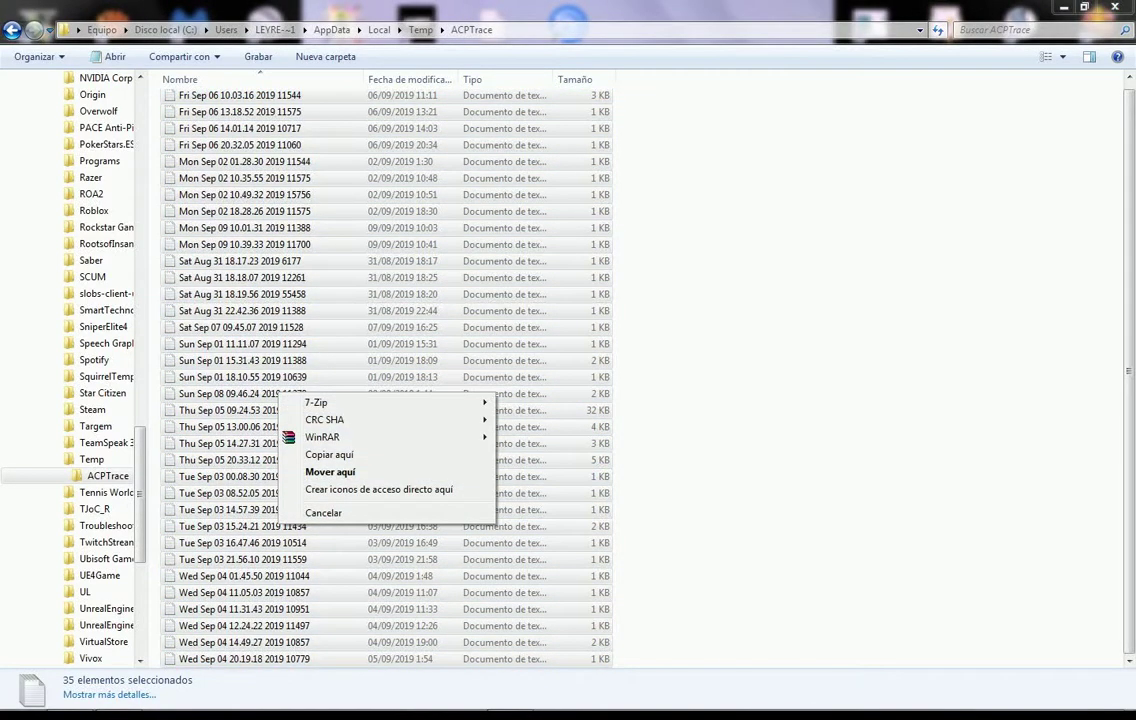
{"action": "right_click", "coordinate": [235, 300]}
{"action": "left_click", "coordinate": [279, 475]}
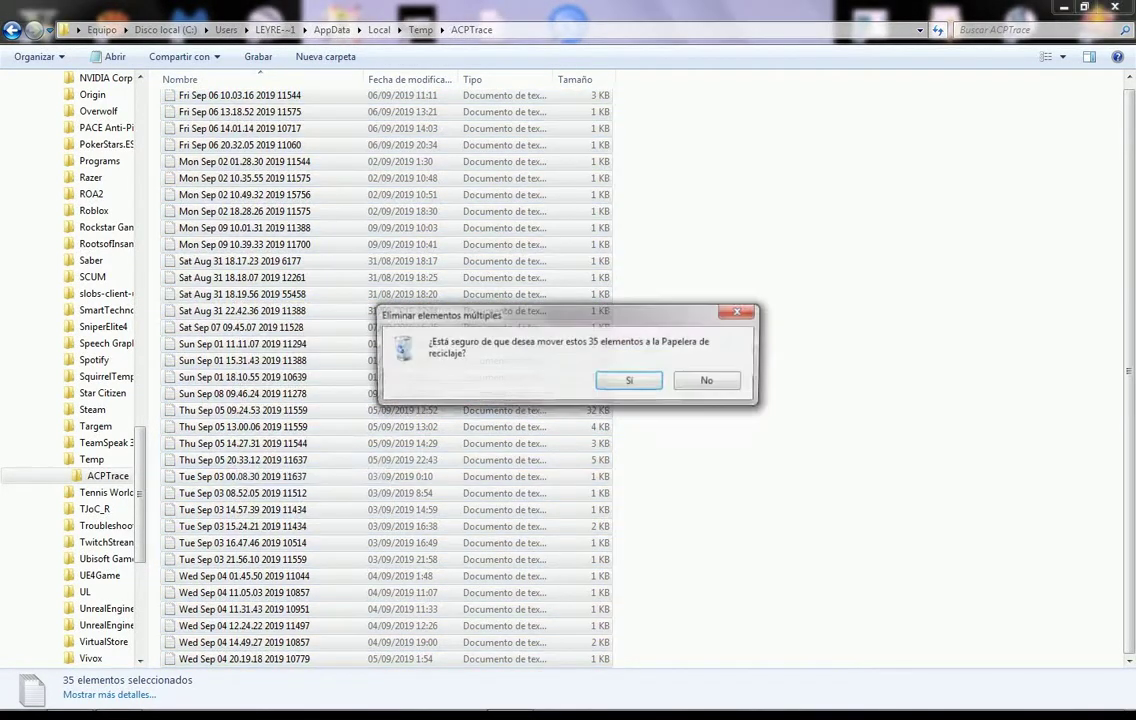
{"action": "left_click", "coordinate": [624, 380]}
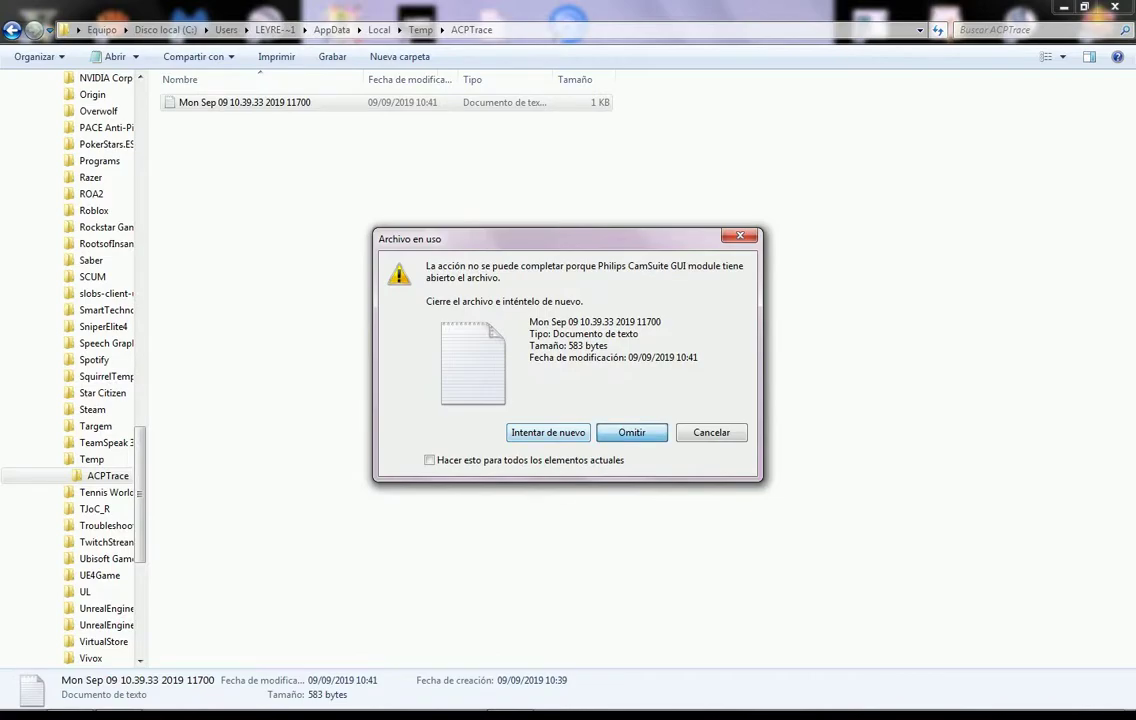
{"action": "left_click", "coordinate": [631, 432]}
Open the remaining ACPTrace log file in Notepad to check its contents, and close it
{"action": "right_click", "coordinate": [240, 102]}
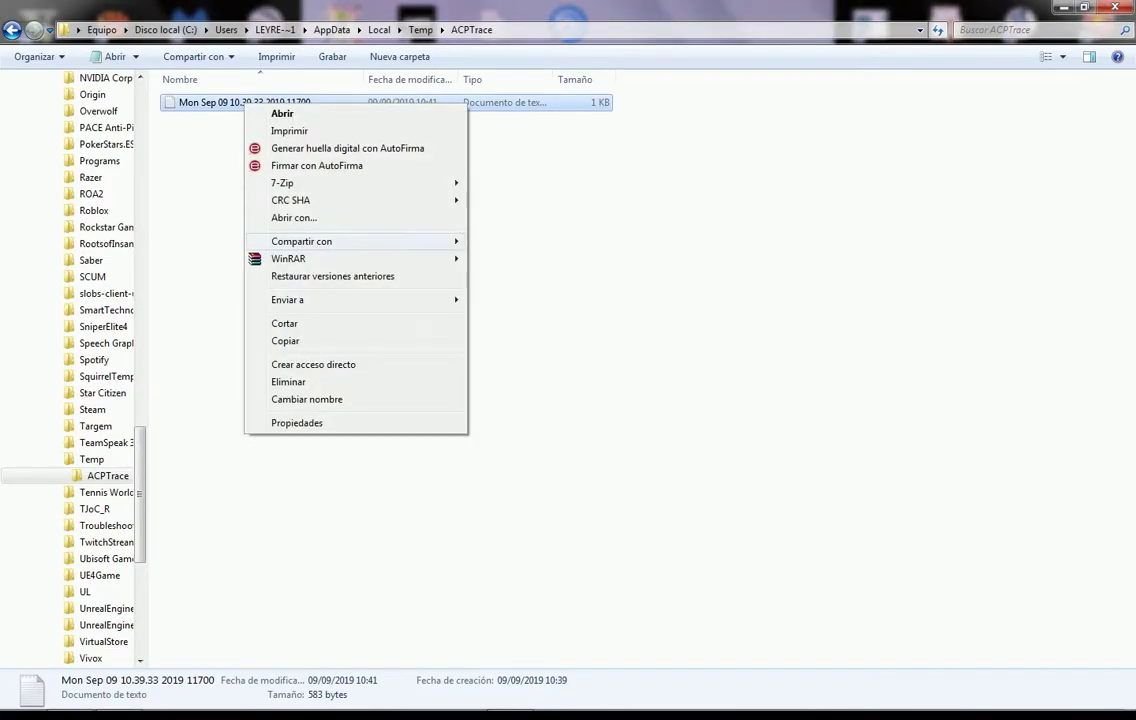
{"action": "left_click", "coordinate": [275, 114]}
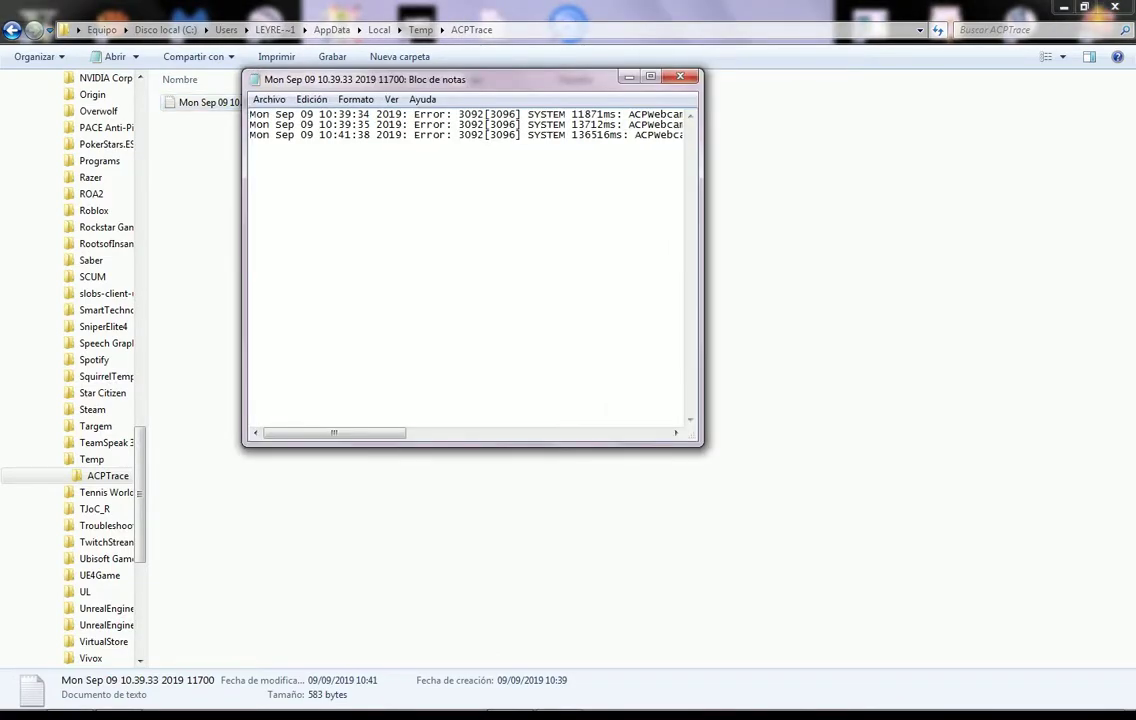
{"action": "left_click", "coordinate": [679, 77]}
Try to move the remaining ACPTrace log file to the Recycle Bin, retrying once before dismissing the prompt
{"action": "right_click", "coordinate": [268, 100]}
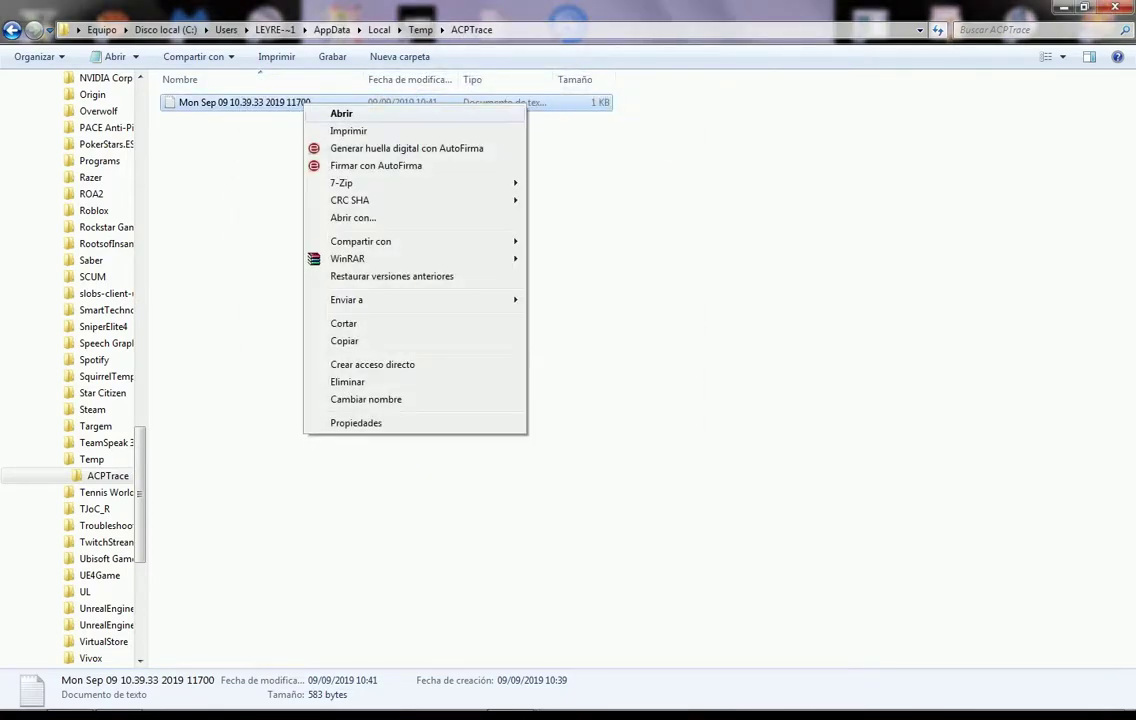
{"action": "left_click", "coordinate": [350, 383]}
{"action": "key", "text": "Return"}
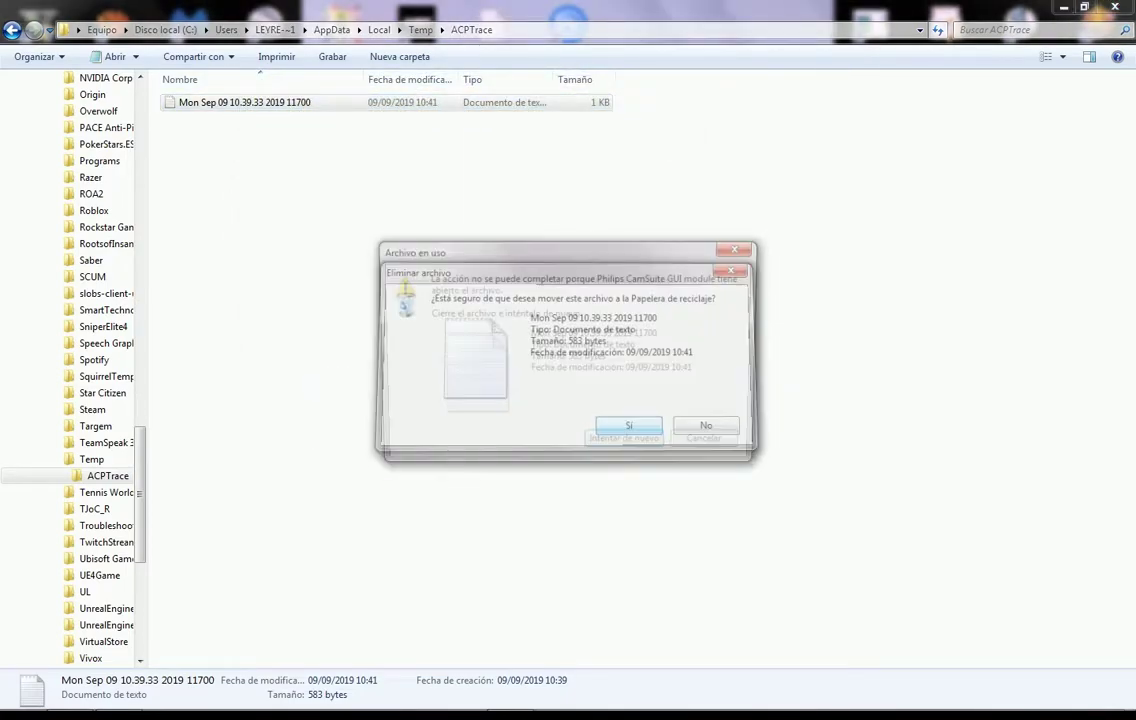
{"action": "key", "text": "Return"}
{"action": "left_click", "coordinate": [739, 247]}
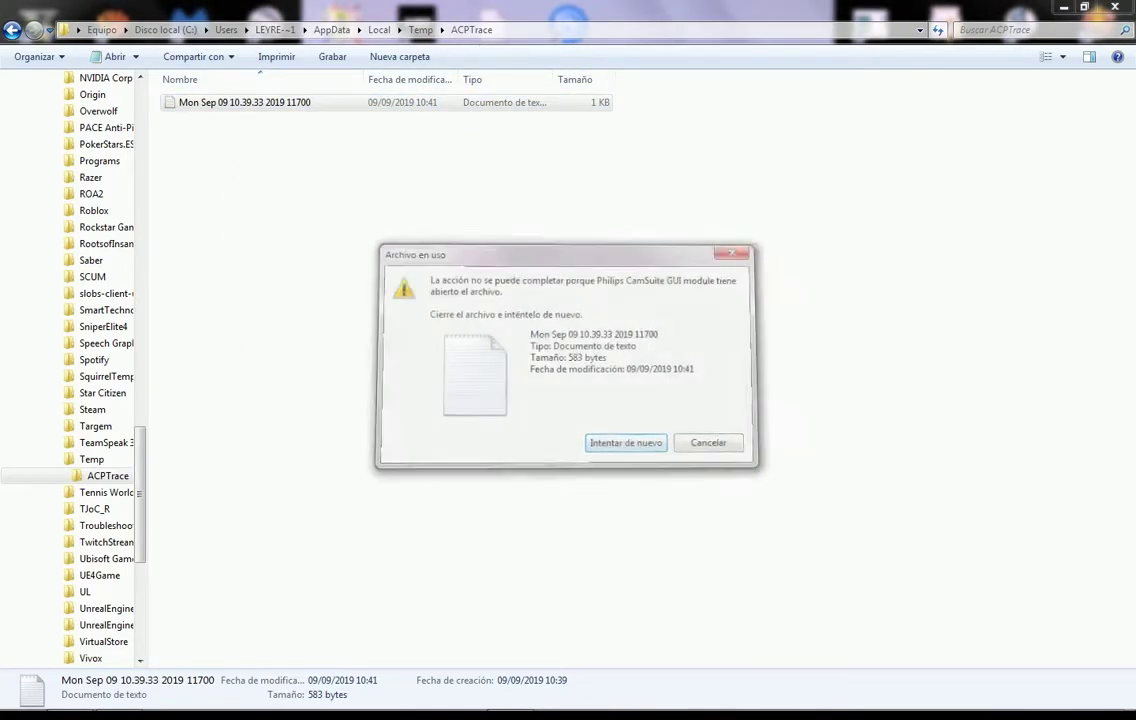
Return to the Temp folder and try to move FXSAPIDebugLogFile to the Recycle Bin
{"action": "left_click", "coordinate": [13, 30]}
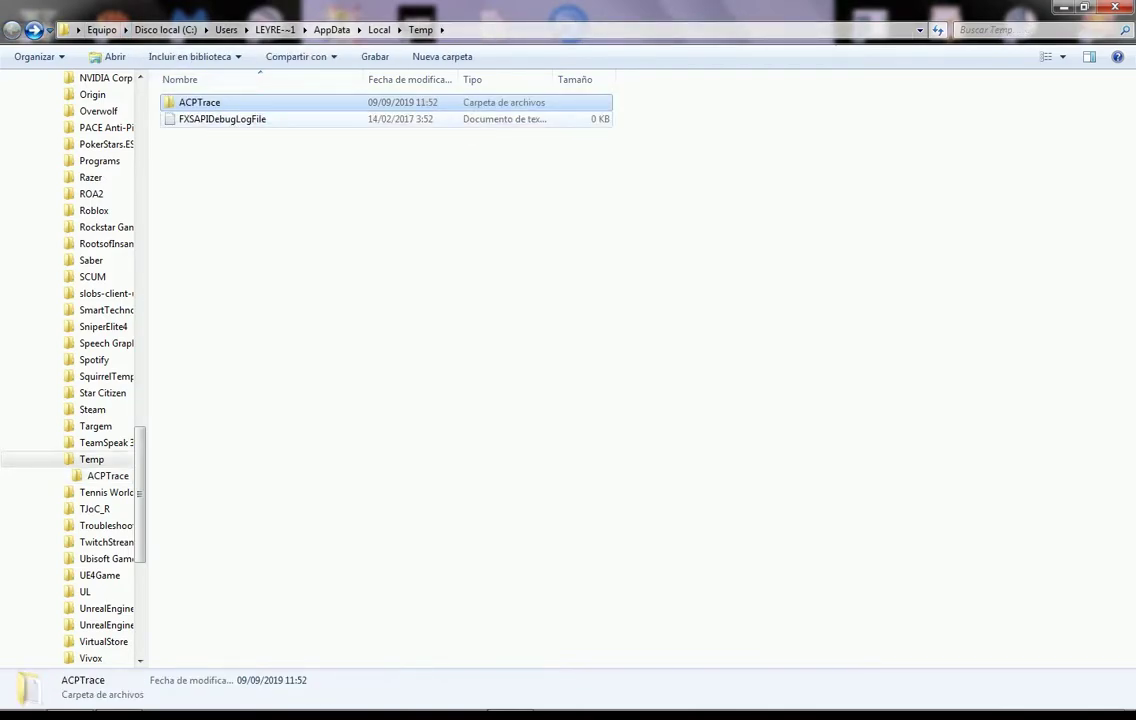
{"action": "right_click", "coordinate": [190, 117]}
{"action": "left_click", "coordinate": [259, 408]}
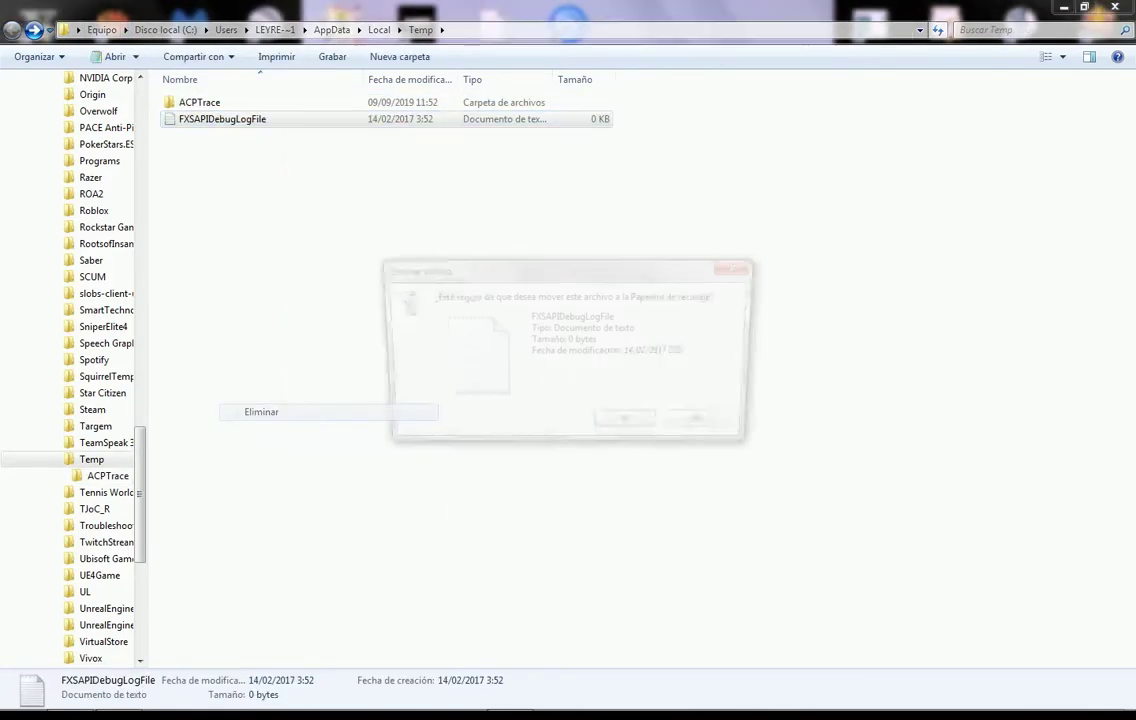
{"action": "key", "text": "Return"}
{"action": "key", "text": "Escape"}
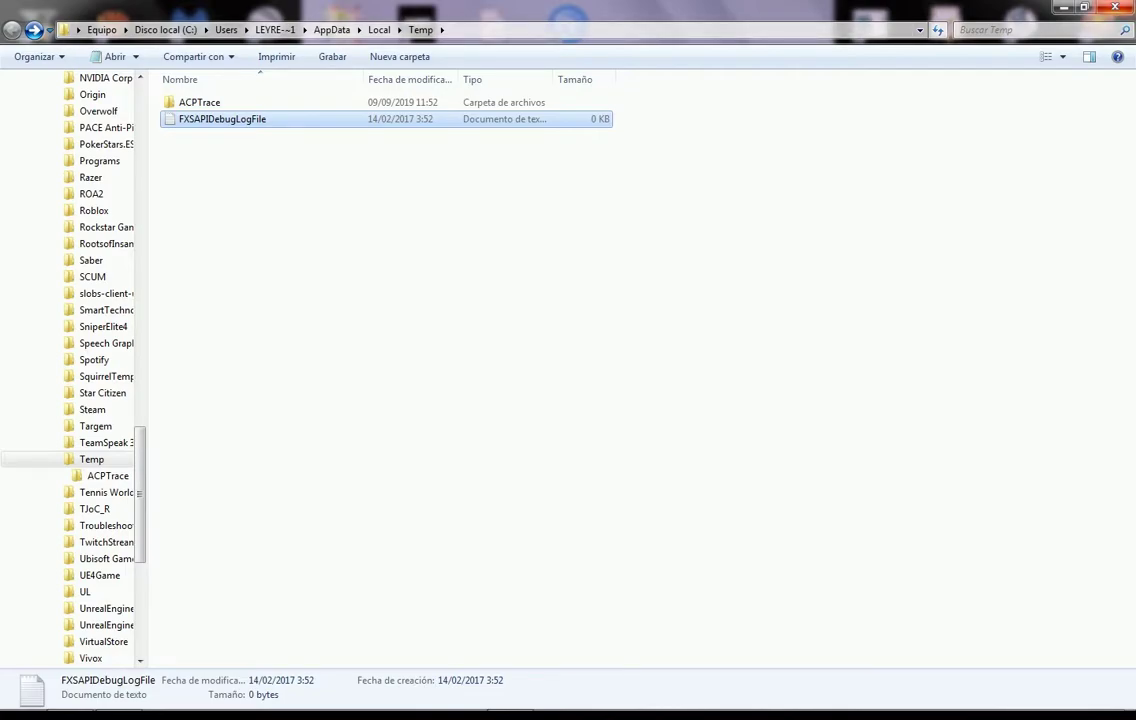
Close the Temp folder window and open the system properties of Equipo
{"action": "left_click", "coordinate": [1114, 7]}
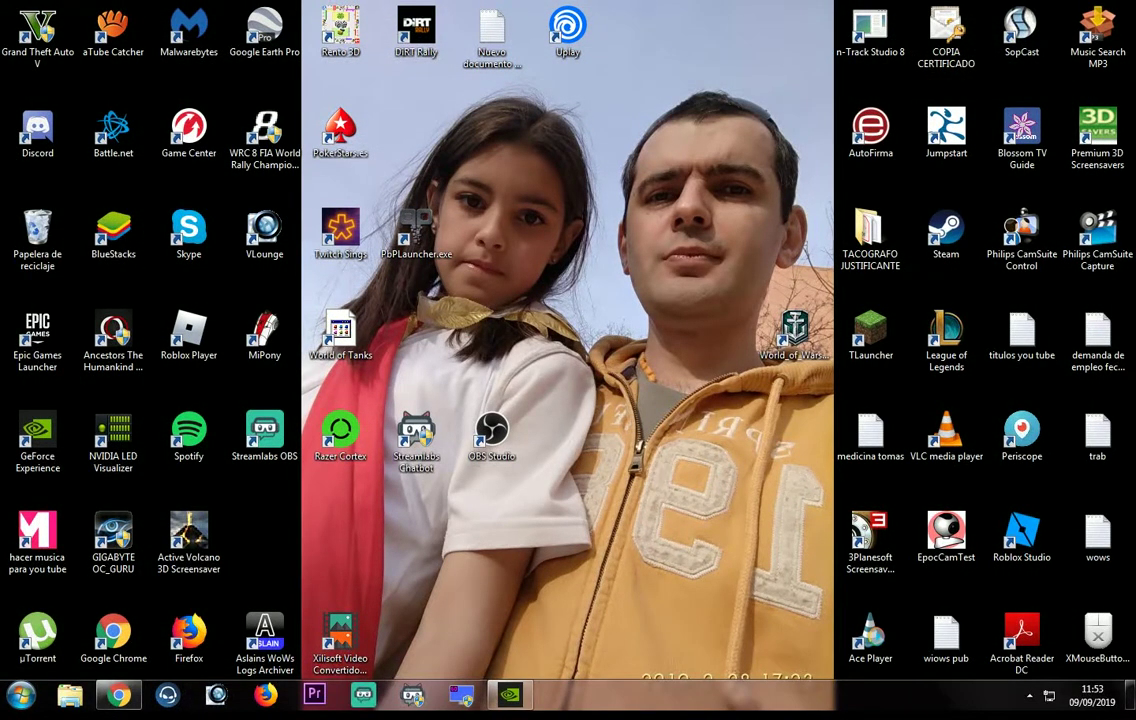
{"action": "left_click", "coordinate": [20, 695]}
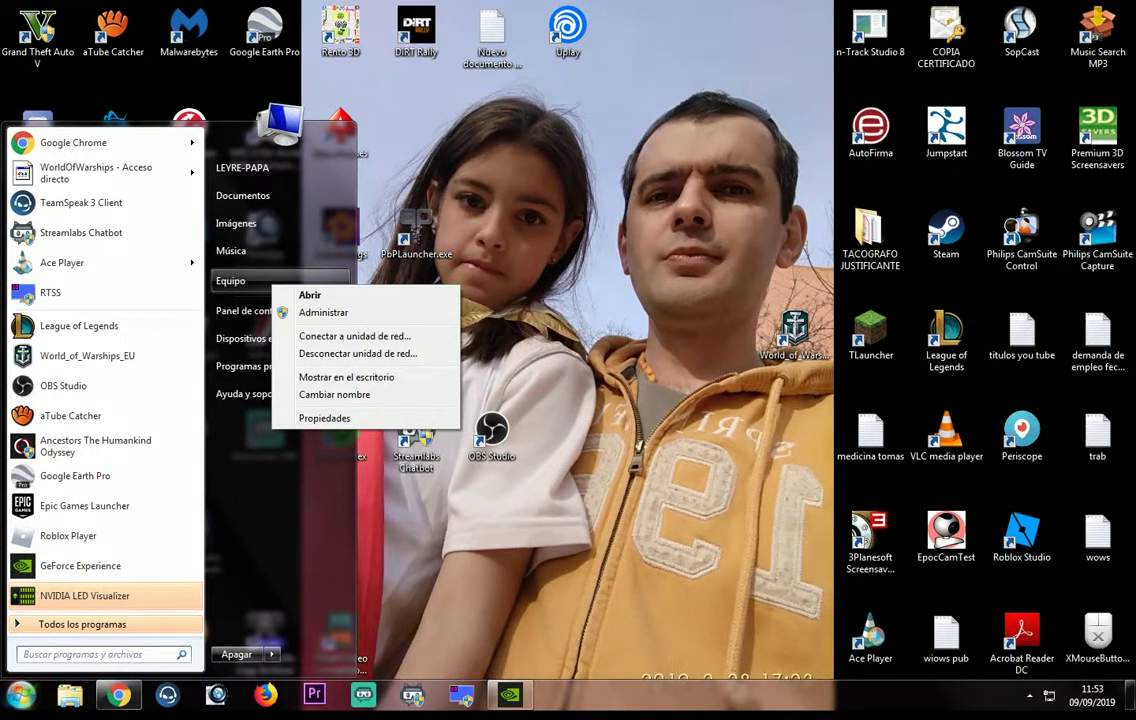
{"action": "left_click", "coordinate": [330, 418]}
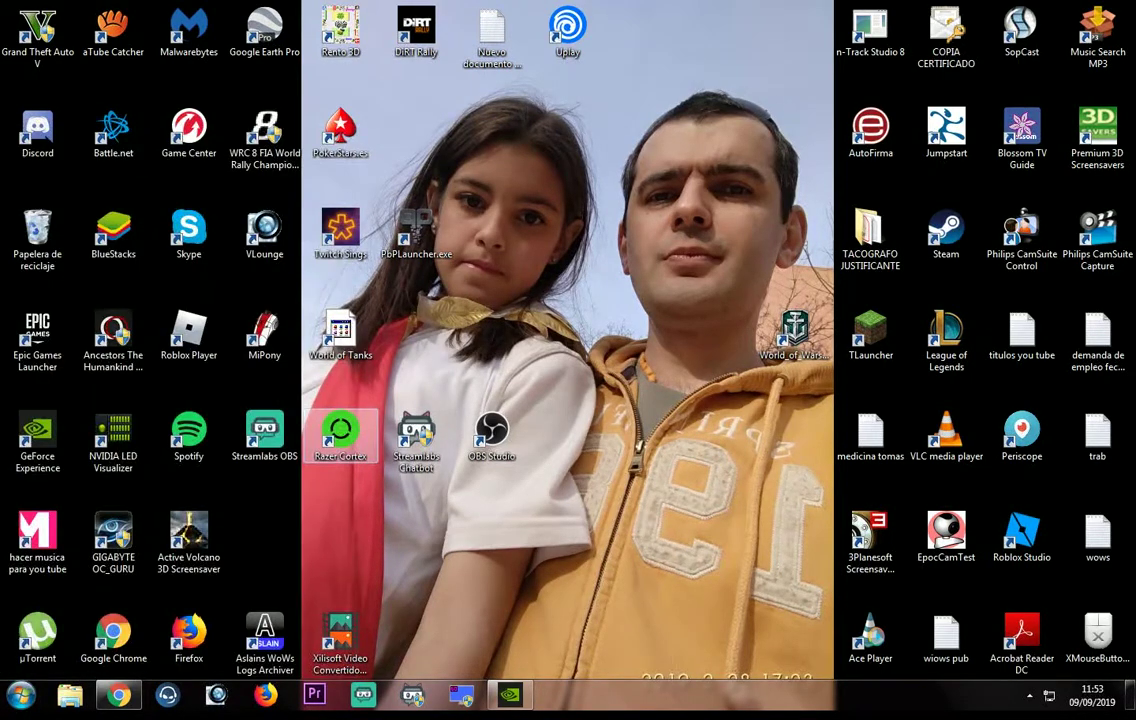